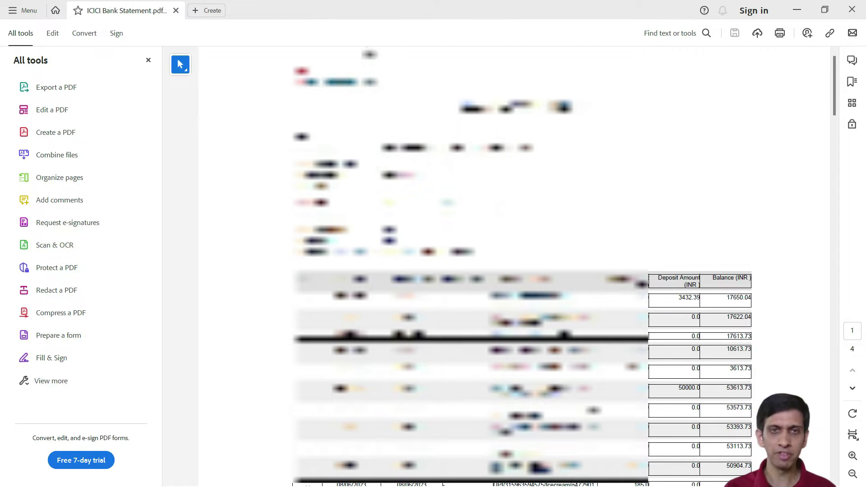
Look over pages 1–2 of ICICI Bank Statement.pdf, then switch to the blank Excel workbook Book1.
{"action": "scroll", "coordinate": [239, 203], "scroll_direction": "down", "scroll_amount": 5}
{"action": "scroll", "coordinate": [250, 203], "scroll_direction": "down", "scroll_amount": 20}
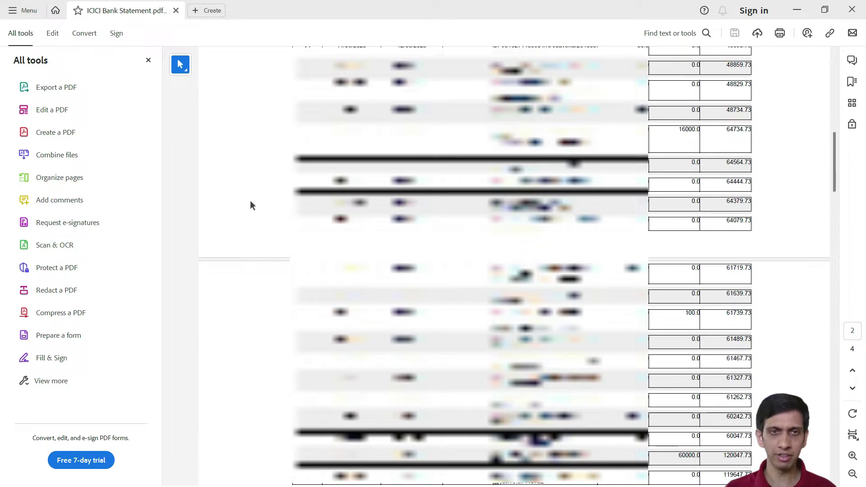
{"action": "scroll", "coordinate": [274, 300], "scroll_direction": "up", "scroll_amount": 20}
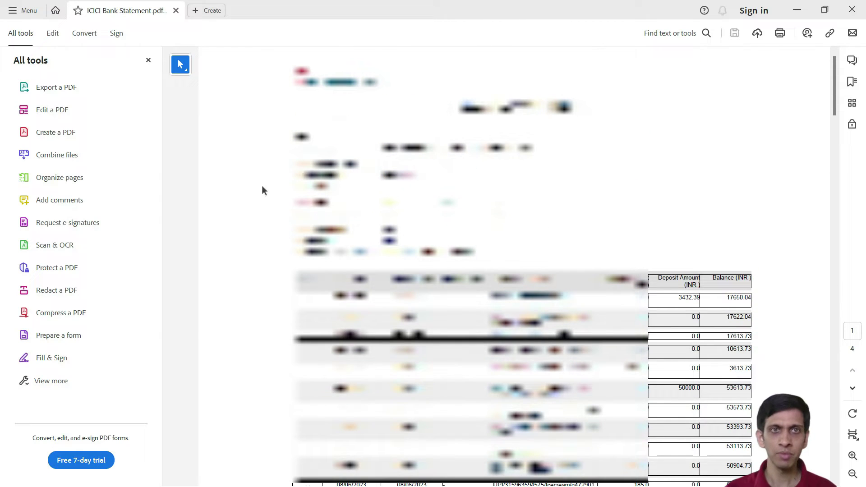
{"action": "key", "text": "alt+Tab"}
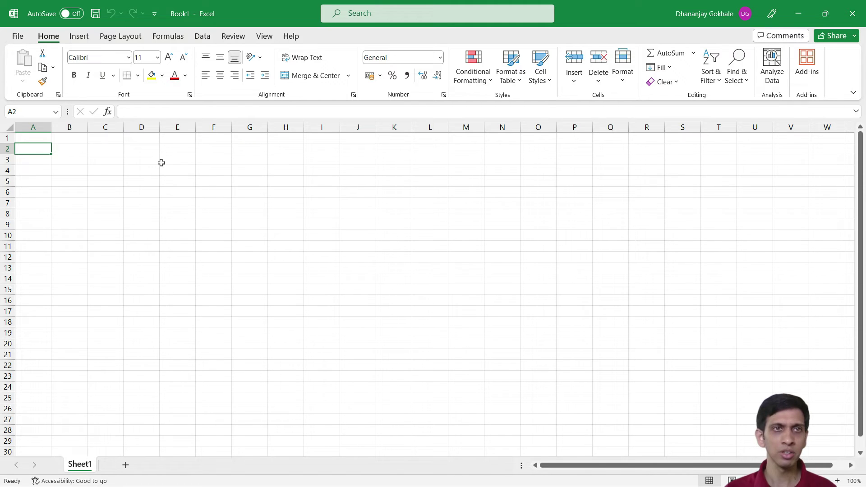
Import ICICI Bank Statement.pdf through Get Data > From File > From PDF.
{"action": "left_click", "coordinate": [202, 37]}
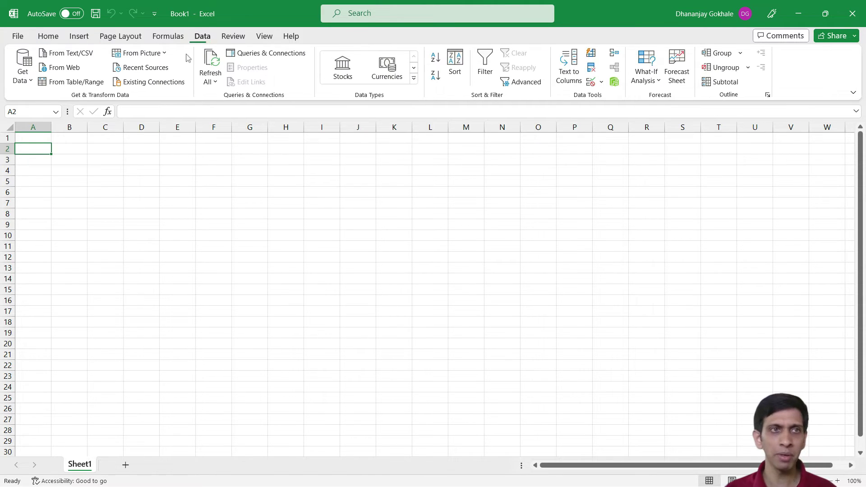
{"action": "left_click", "coordinate": [24, 79]}
{"action": "mouse_move", "coordinate": [65, 100]}
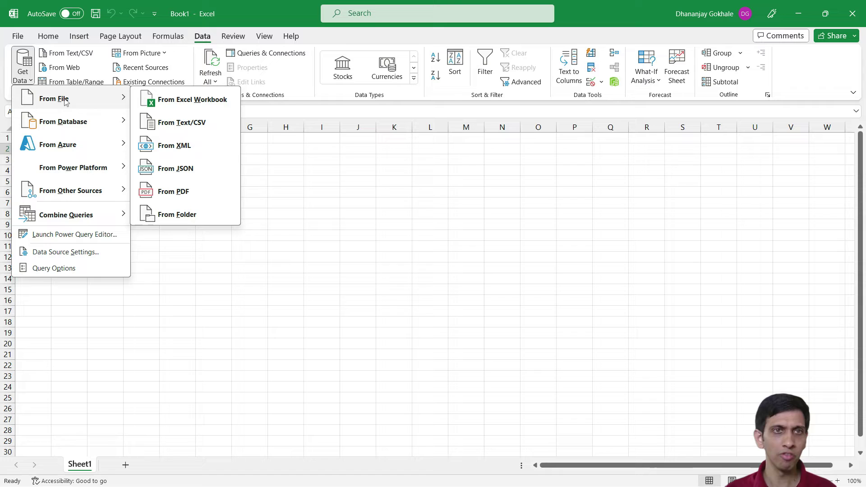
{"action": "left_click", "coordinate": [214, 197]}
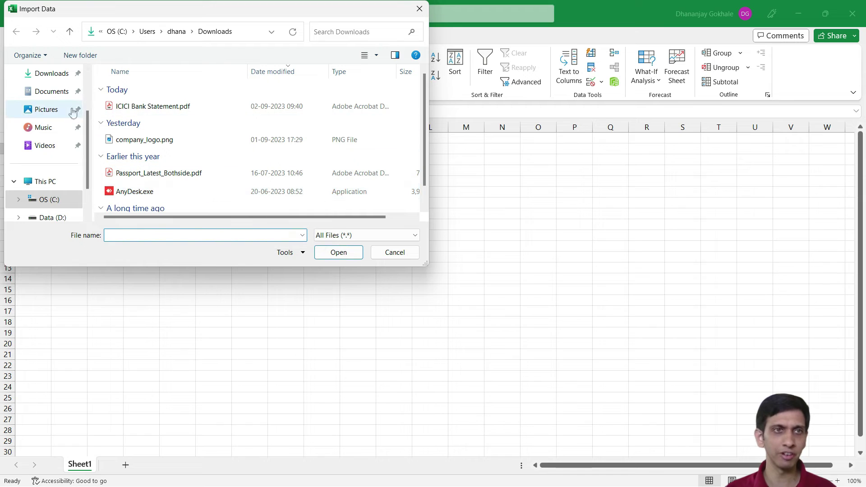
{"action": "double_click", "coordinate": [150, 108]}
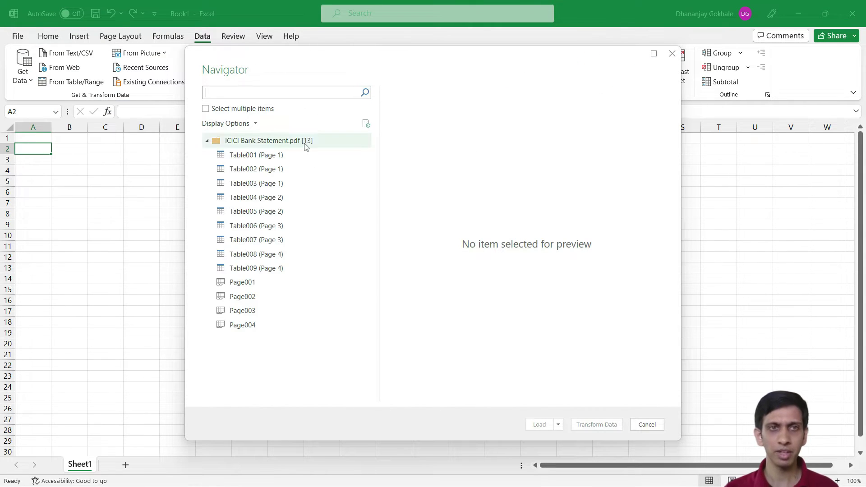
Enable multiple selection in Navigator and preview Table001, Table002 and Table003.
{"action": "left_click", "coordinate": [207, 109]}
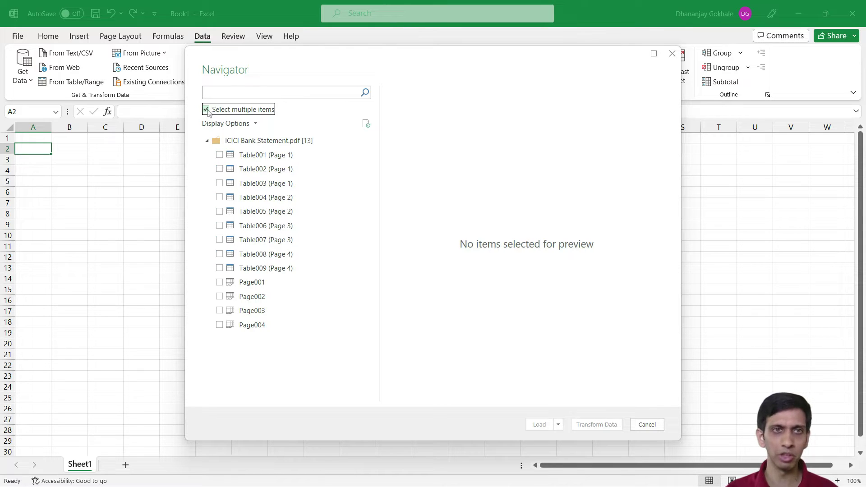
{"action": "left_click", "coordinate": [260, 156]}
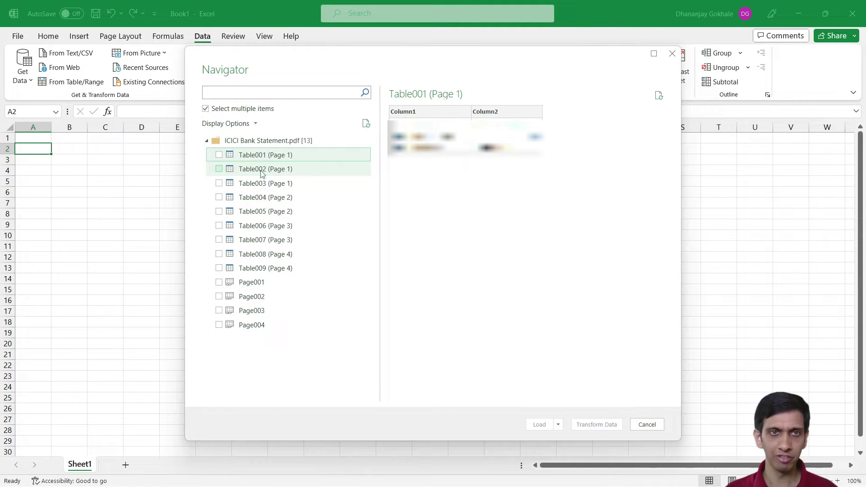
{"action": "left_click", "coordinate": [261, 172]}
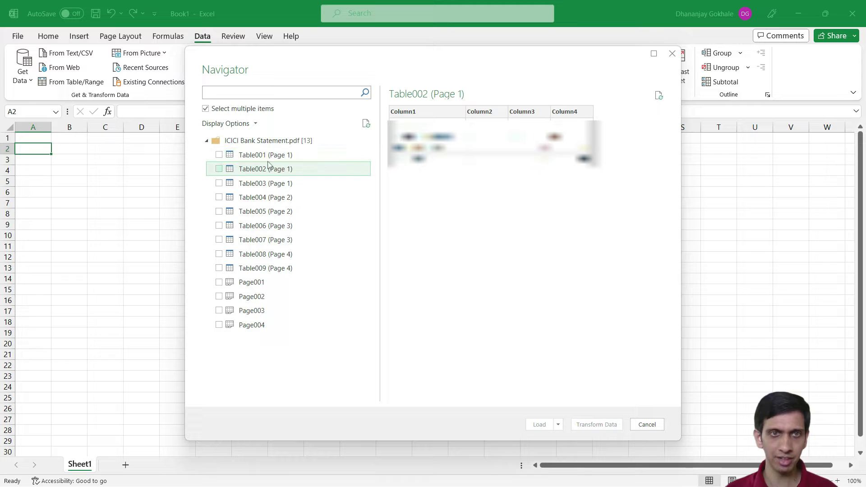
{"action": "left_click", "coordinate": [271, 183]}
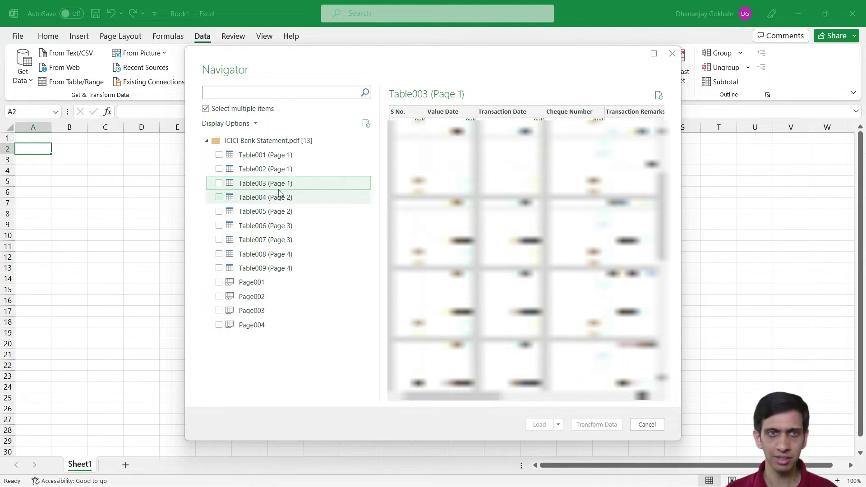
Check Table003 through Table009 and send them to Power Query for transforming.
{"action": "left_click", "coordinate": [220, 184]}
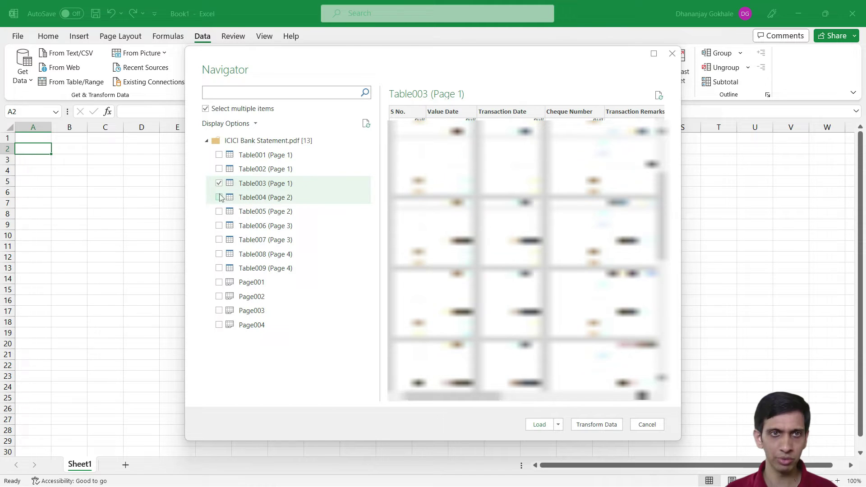
{"action": "left_click", "coordinate": [219, 197]}
{"action": "left_click", "coordinate": [219, 212]}
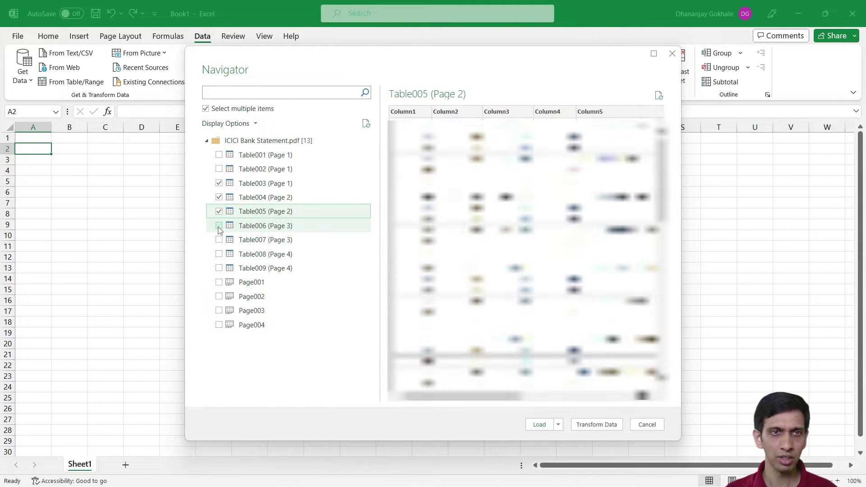
{"action": "left_click", "coordinate": [220, 226]}
{"action": "left_click", "coordinate": [220, 240]}
{"action": "left_click", "coordinate": [218, 255]}
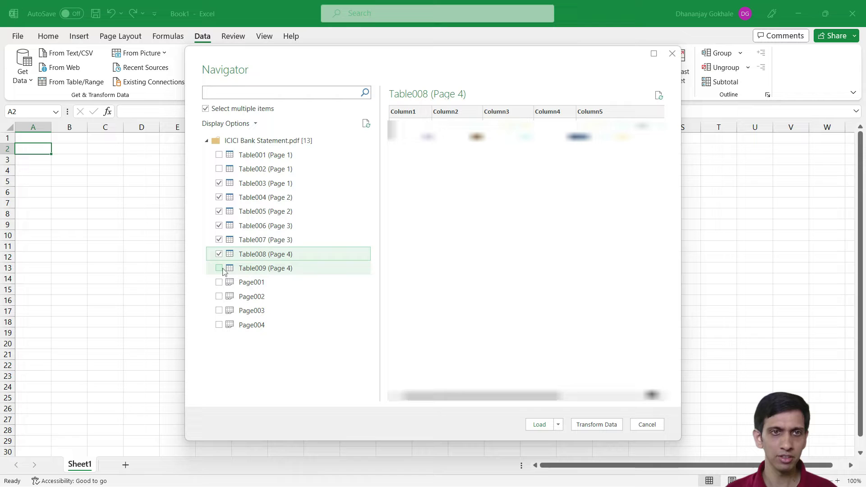
{"action": "left_click", "coordinate": [219, 268]}
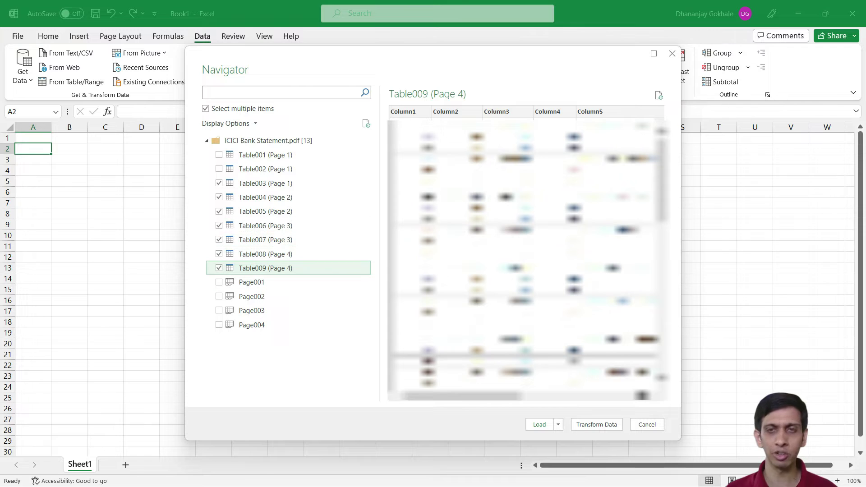
{"action": "left_click", "coordinate": [595, 424]}
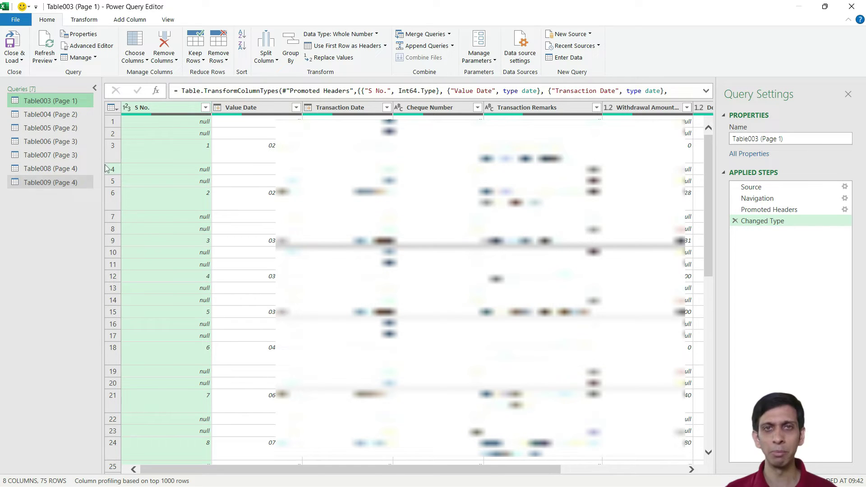
Compare the columns of queries Table004 through Table009 against Table003's headers.
{"action": "left_click", "coordinate": [41, 116]}
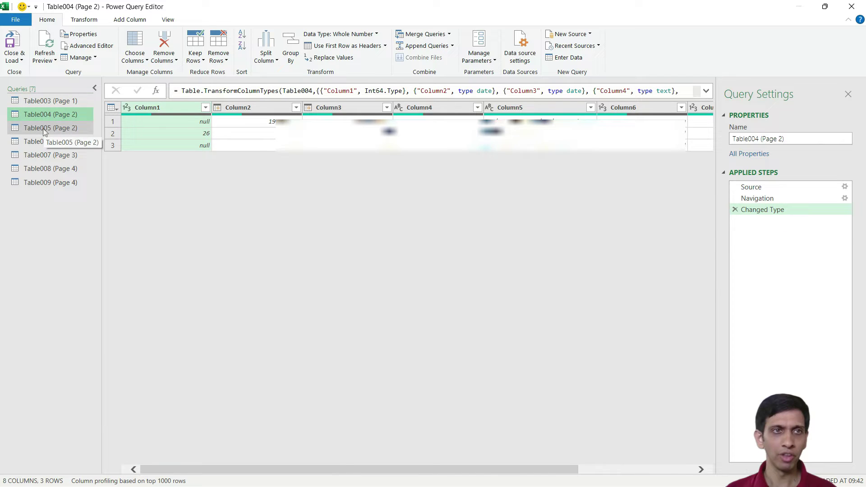
{"action": "left_click", "coordinate": [45, 130]}
{"action": "left_click", "coordinate": [39, 101]}
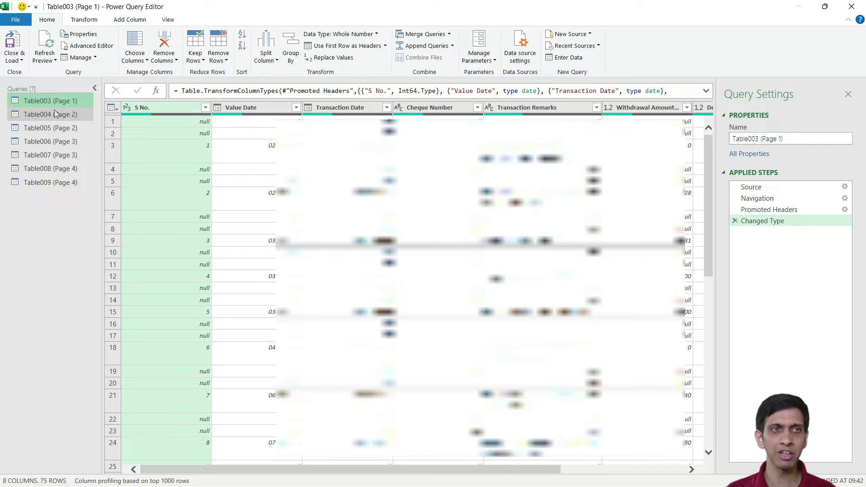
{"action": "left_click", "coordinate": [42, 115]}
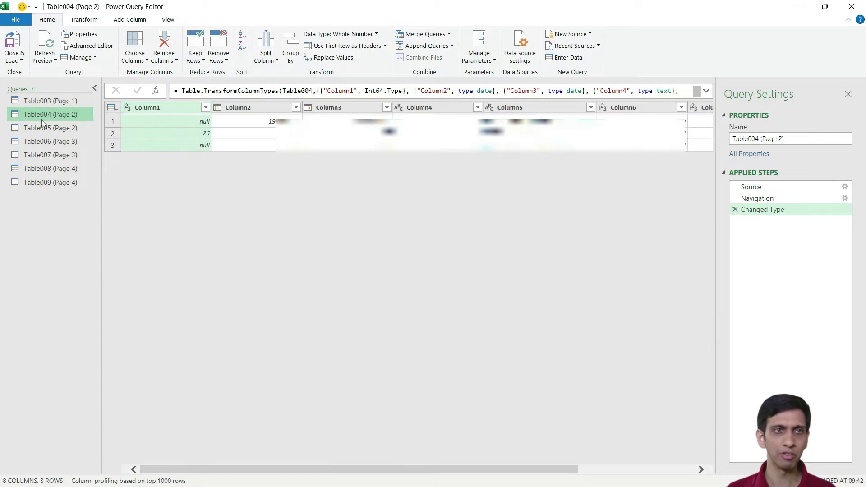
{"action": "left_click", "coordinate": [41, 128]}
{"action": "left_click", "coordinate": [41, 142]}
{"action": "left_click", "coordinate": [40, 156]}
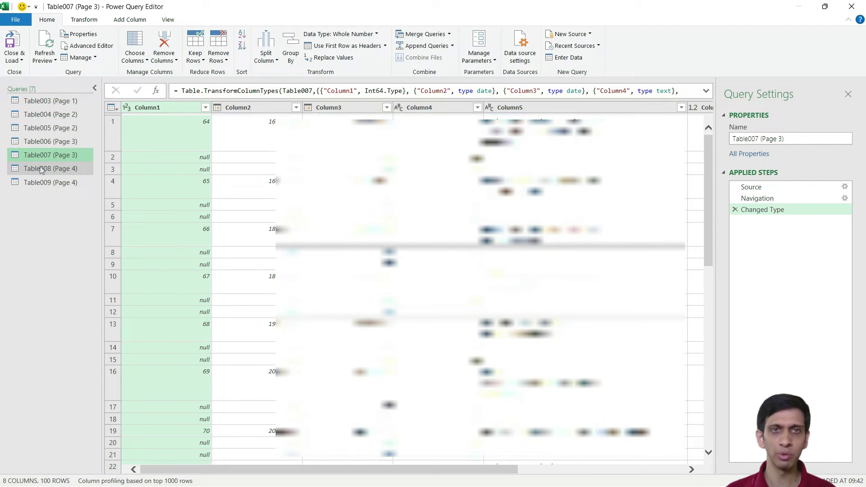
{"action": "left_click", "coordinate": [41, 169]}
{"action": "left_click", "coordinate": [41, 188]}
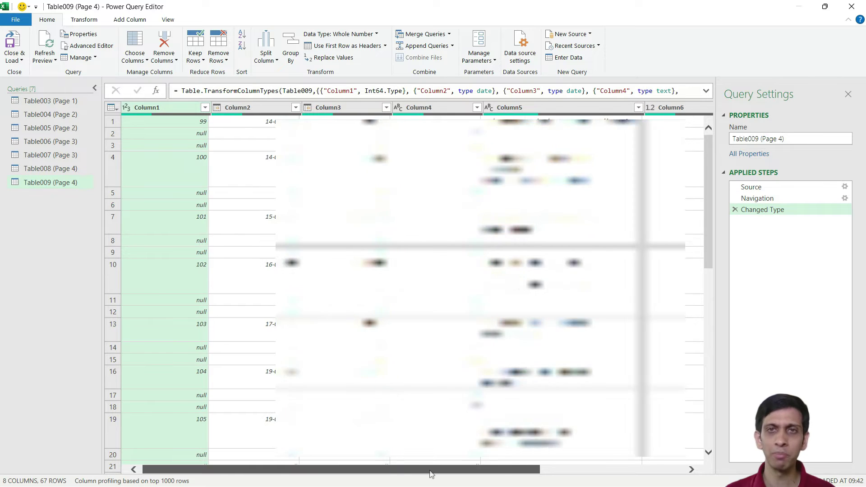
{"action": "left_click_drag", "start_coordinate": [431, 470], "coordinate": [508, 460]}
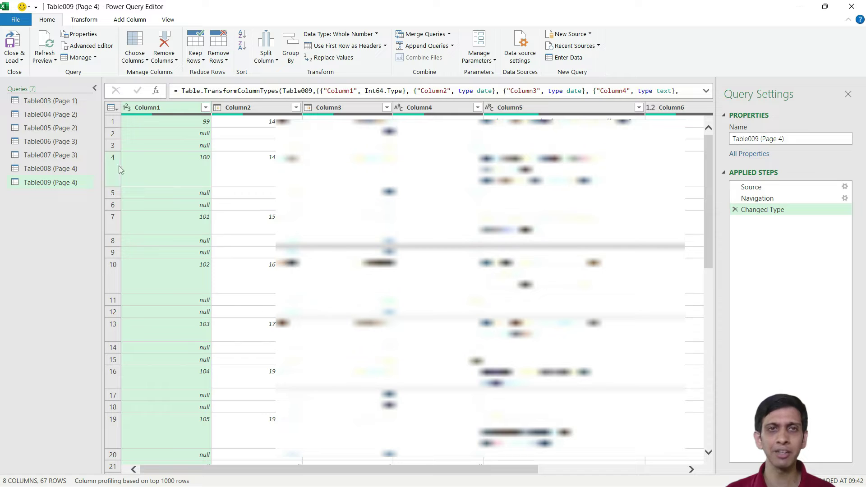
Recheck Table003, Table004 and Table009, finishing on the Table003 (Page 1) query.
{"action": "left_click", "coordinate": [40, 101]}
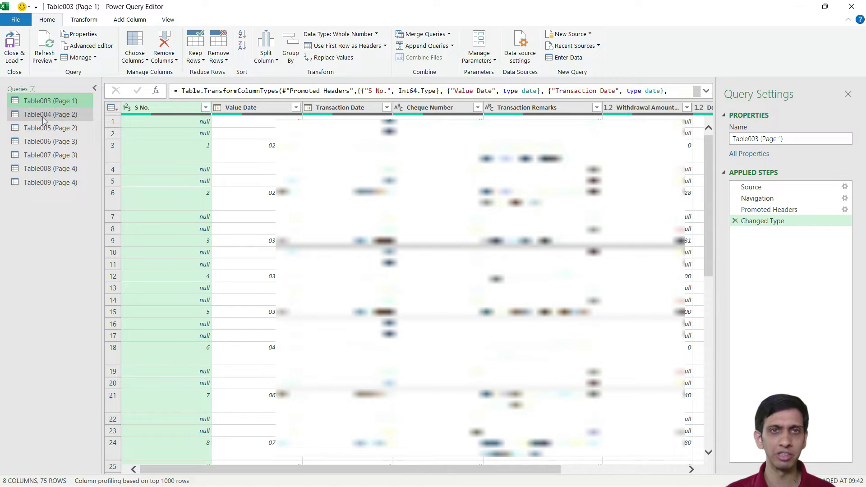
{"action": "left_click", "coordinate": [45, 119]}
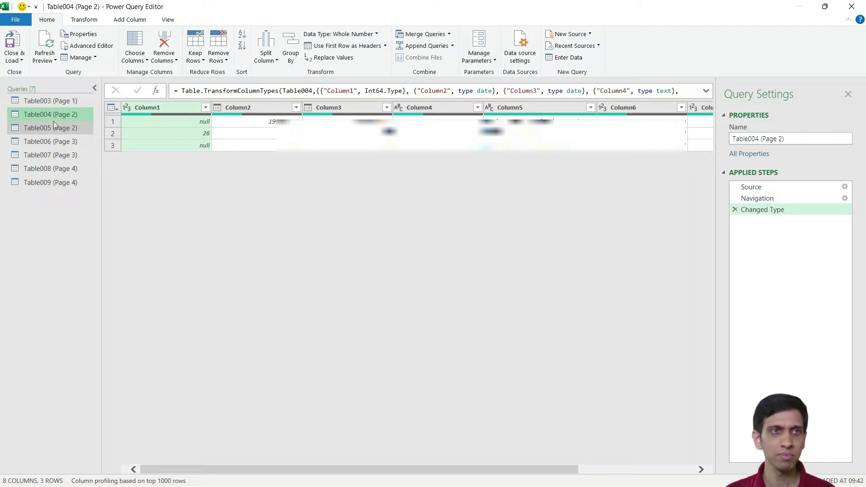
{"action": "mouse_move", "coordinate": [457, 469]}
{"action": "left_mouse_down"}
{"action": "mouse_move", "coordinate": [510, 470]}
{"action": "mouse_move", "coordinate": [458, 470]}
{"action": "left_mouse_up"}
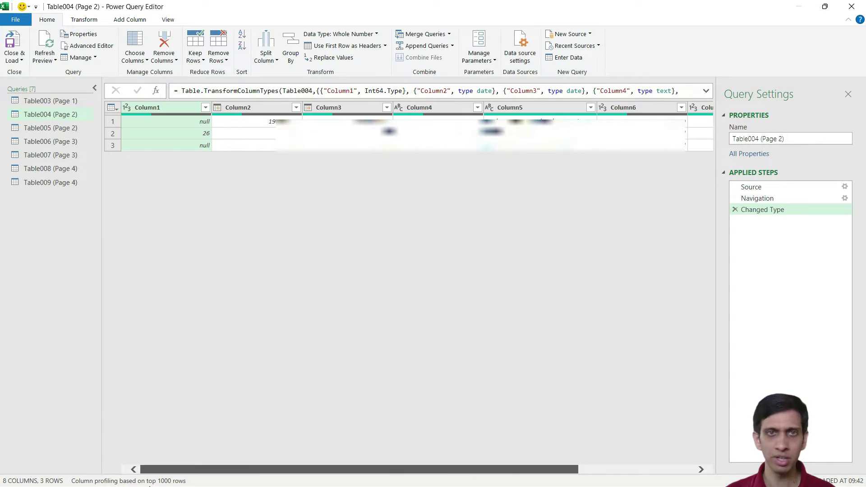
{"action": "left_click", "coordinate": [48, 185]}
{"action": "left_click", "coordinate": [50, 102]}
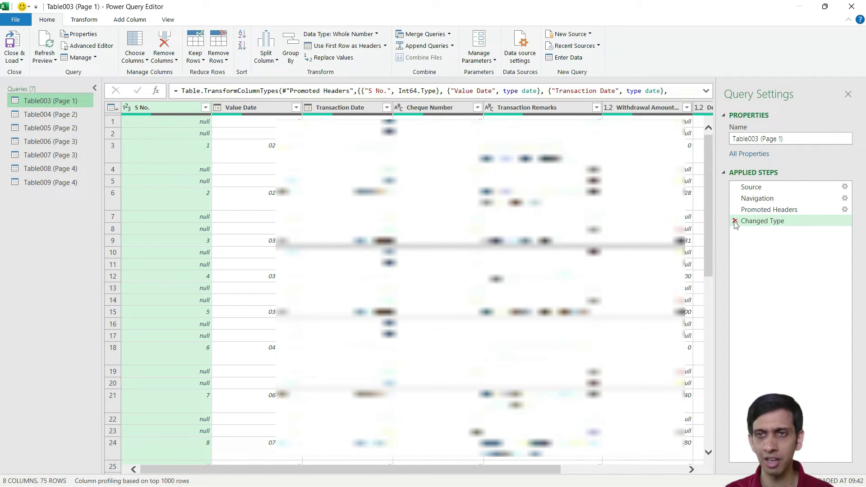
Delete the Changed Type and Promoted Headers steps from Table003.
{"action": "left_click", "coordinate": [734, 221]}
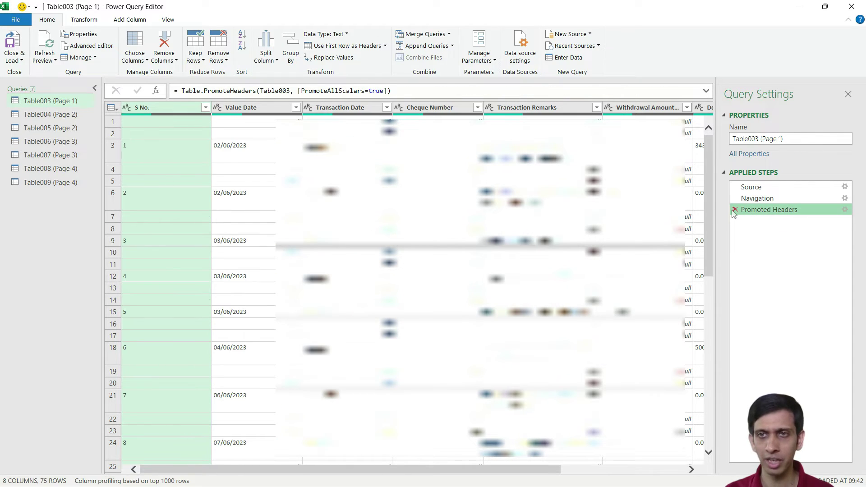
{"action": "left_click", "coordinate": [735, 211]}
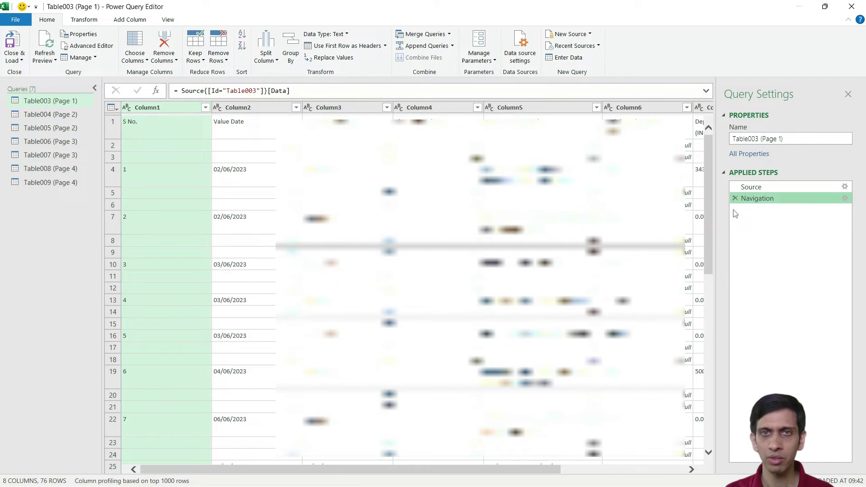
{"action": "left_click_drag", "start_coordinate": [368, 472], "coordinate": [332, 469]}
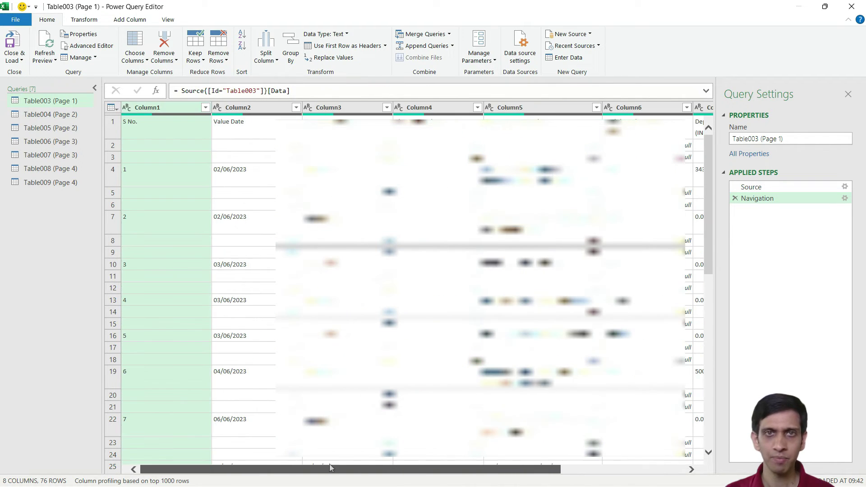
Delete the Changed Type step from Table004, Table005 and Table006.
{"action": "left_click", "coordinate": [50, 114]}
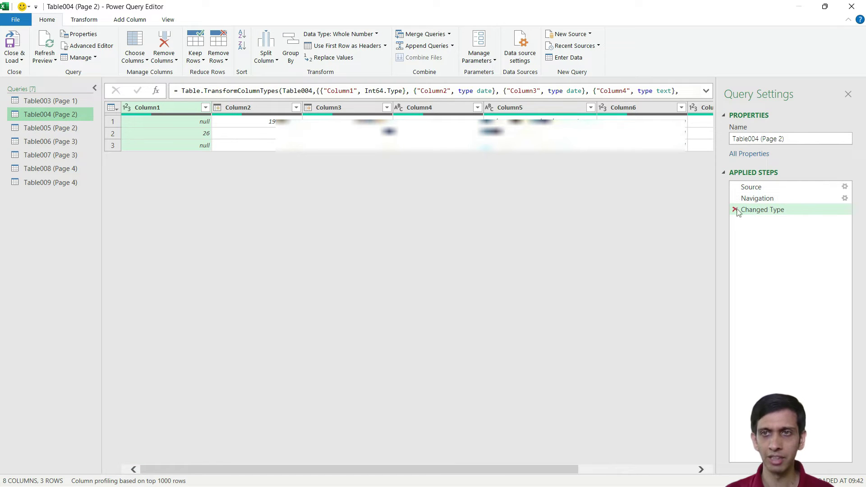
{"action": "left_click", "coordinate": [736, 210]}
{"action": "left_click", "coordinate": [51, 128]}
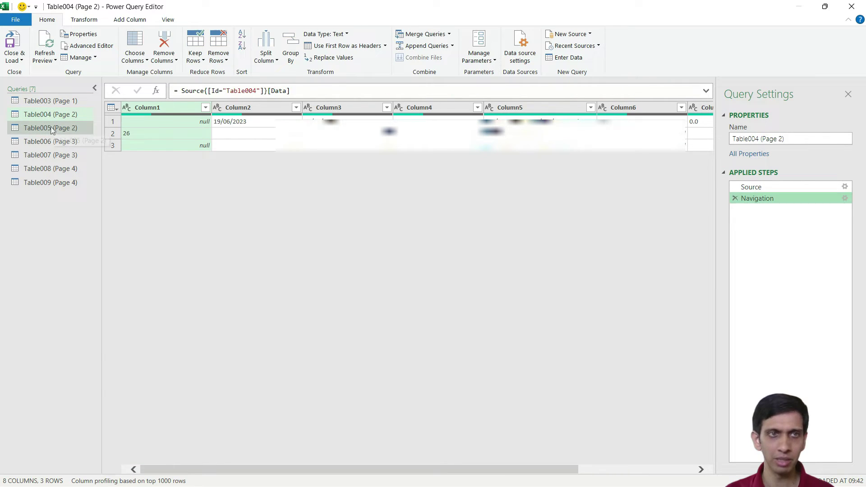
{"action": "left_click", "coordinate": [736, 211]}
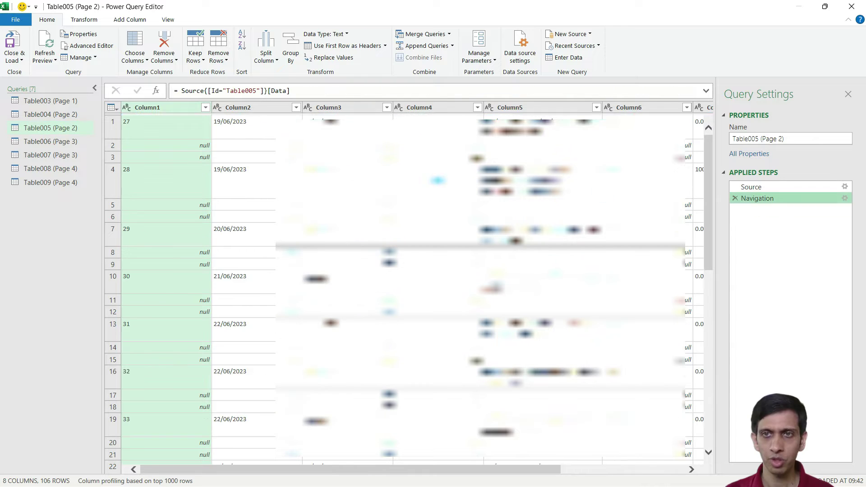
{"action": "left_click", "coordinate": [30, 143]}
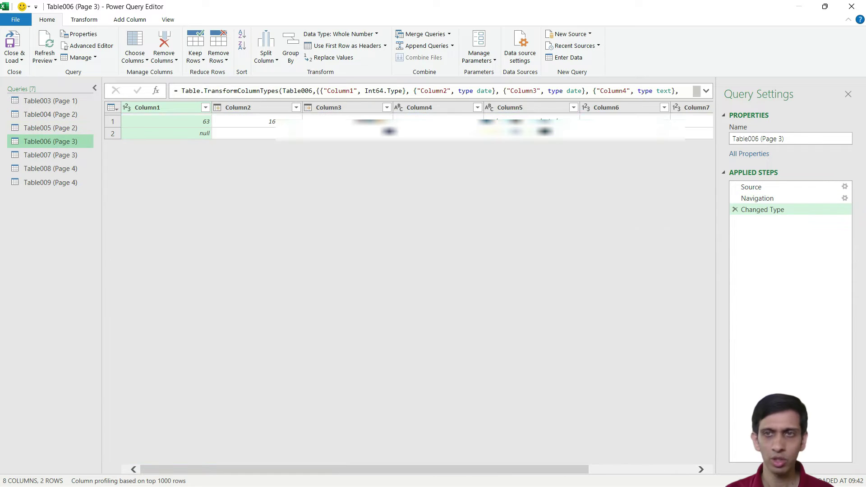
{"action": "left_click", "coordinate": [735, 210]}
Delete Changed Type from Table007, Table008 and Table009, then return to Table003.
{"action": "left_click", "coordinate": [45, 154]}
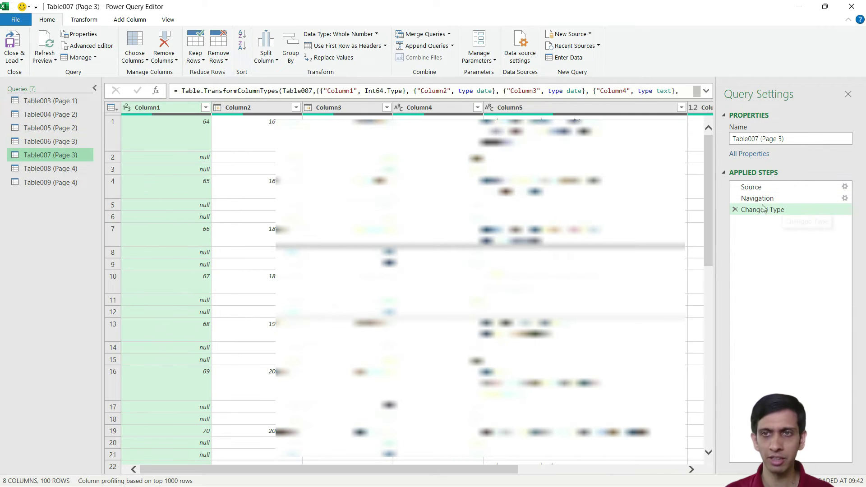
{"action": "left_click", "coordinate": [736, 210]}
{"action": "left_click", "coordinate": [35, 168]}
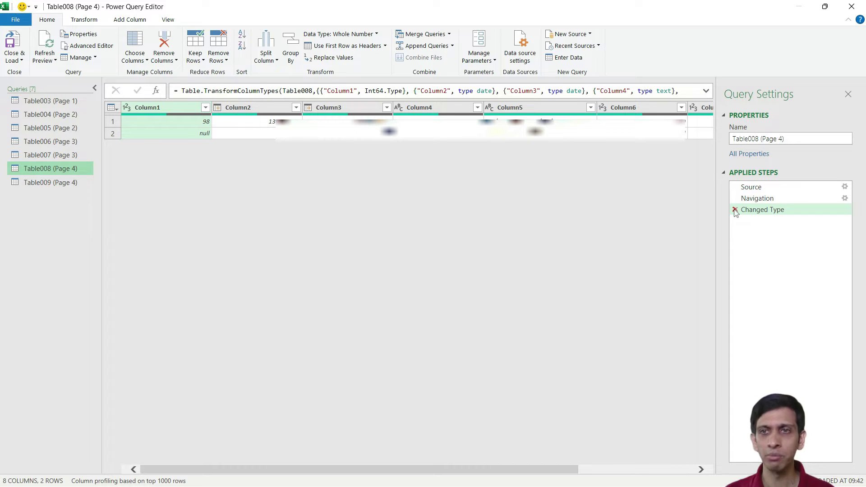
{"action": "left_click", "coordinate": [735, 211]}
{"action": "left_click", "coordinate": [62, 184]}
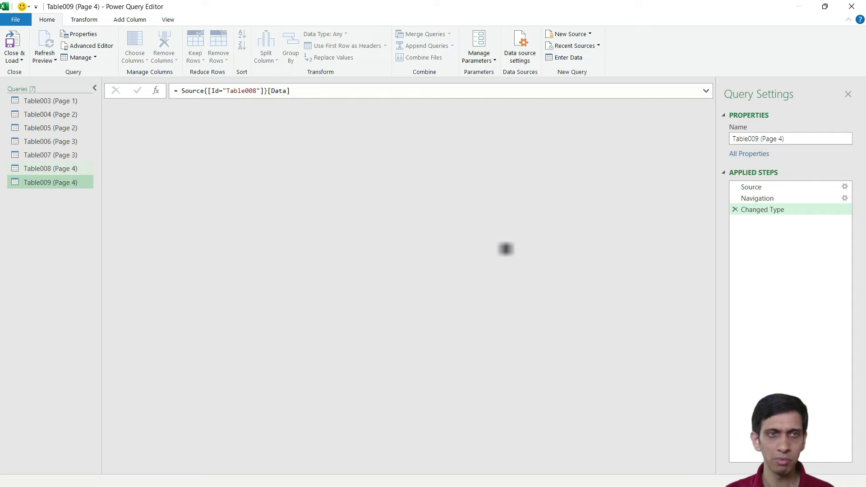
{"action": "left_click", "coordinate": [735, 210]}
{"action": "left_click", "coordinate": [44, 101]}
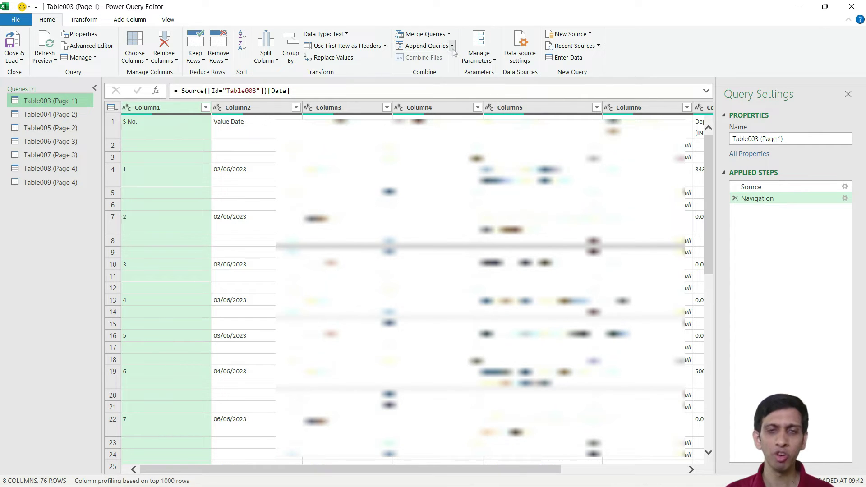
Append Table003 with Table004–Table009 as a new Append1 query of 356 rows.
{"action": "left_click", "coordinate": [453, 46]}
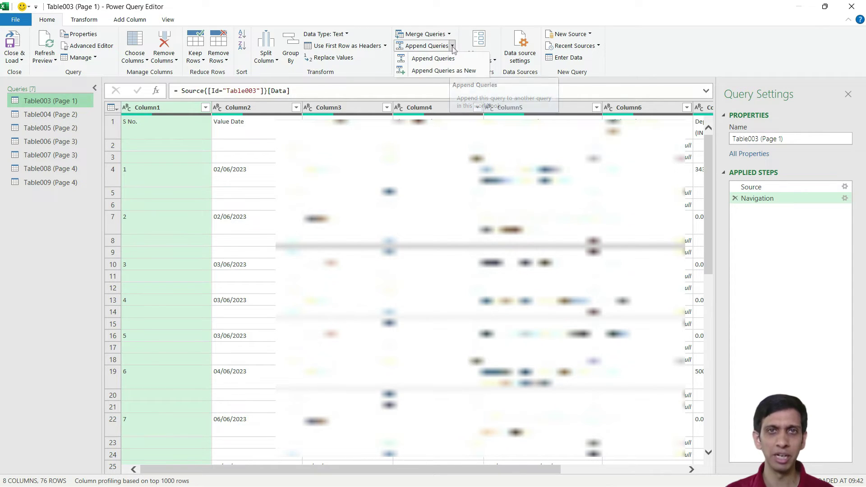
{"action": "left_click", "coordinate": [451, 71]}
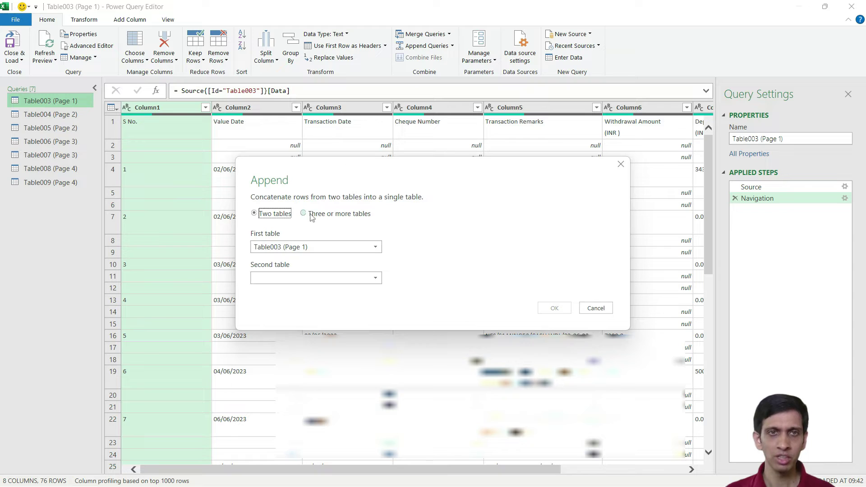
{"action": "left_click", "coordinate": [311, 214]}
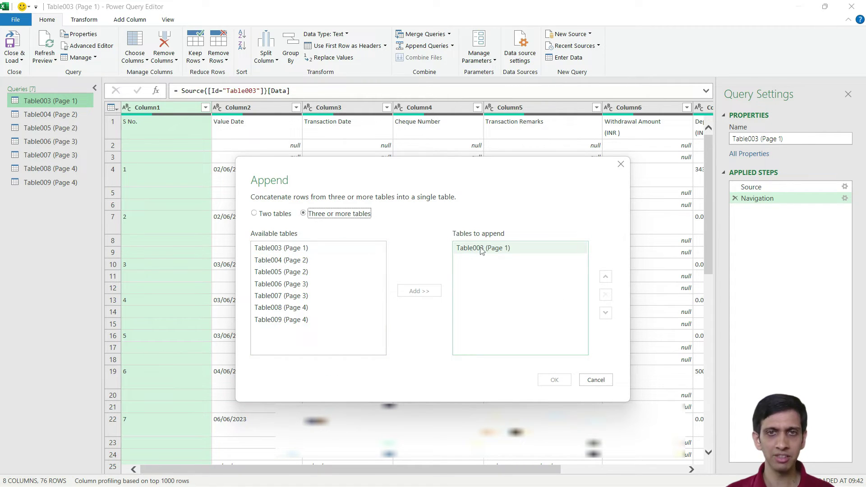
{"action": "left_click", "coordinate": [276, 260]}
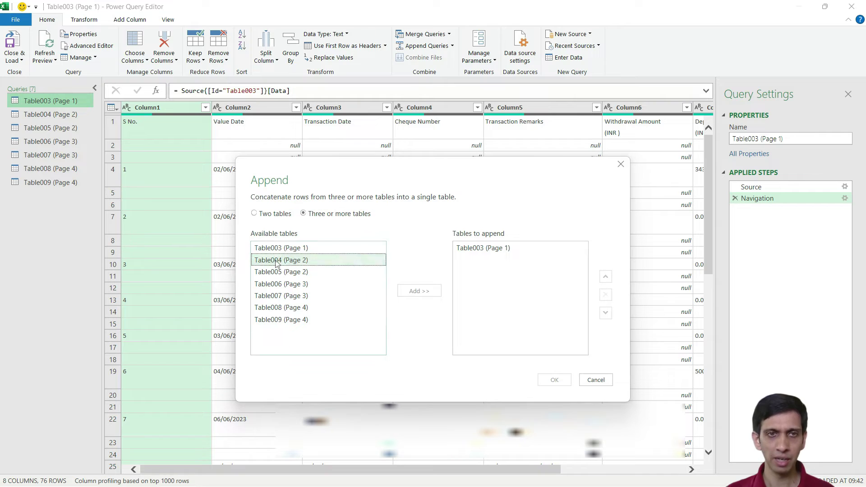
{"action": "left_click", "coordinate": [286, 320], "text": "shift"}
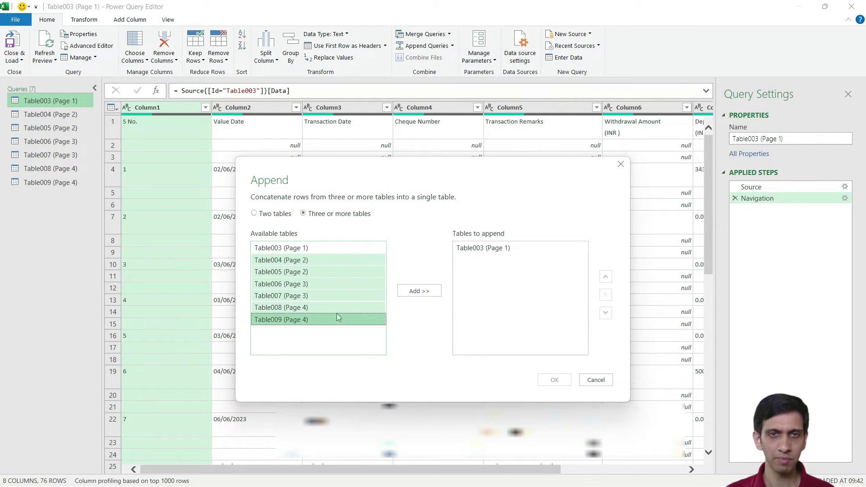
{"action": "left_click", "coordinate": [418, 294]}
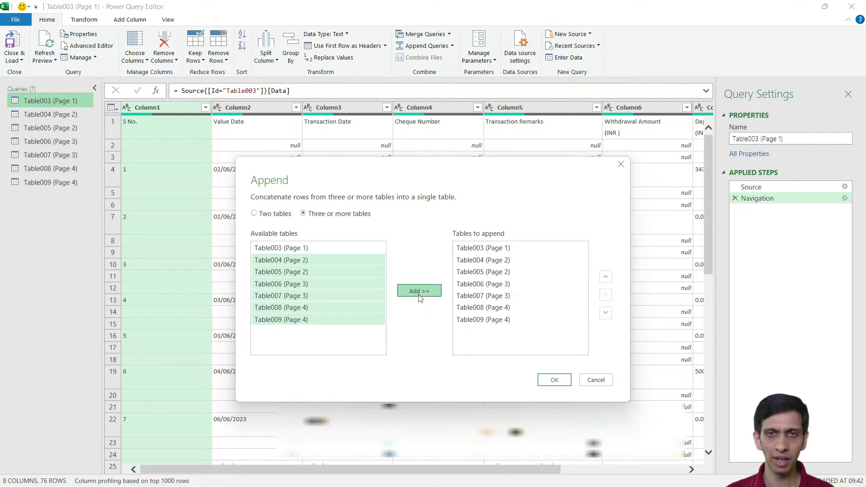
{"action": "left_click", "coordinate": [555, 381]}
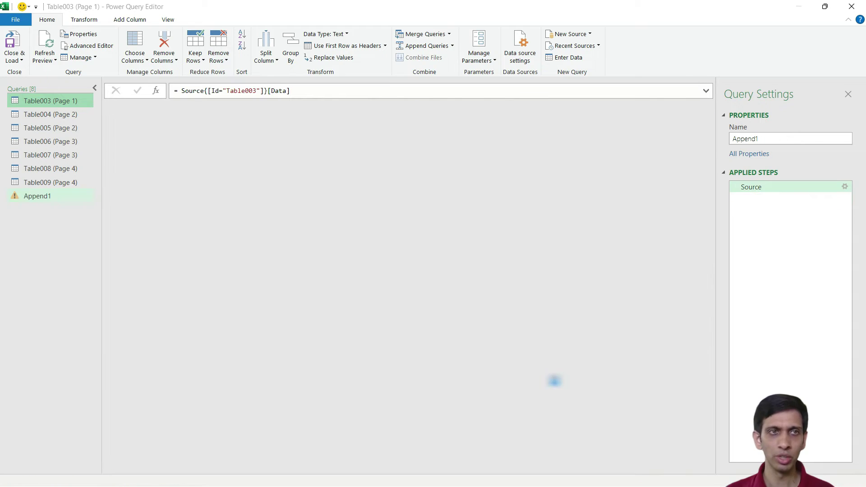
Rename the Append1 query to 'Statement'.
{"action": "double_click", "coordinate": [785, 138]}
{"action": "type", "text": "Statement"}
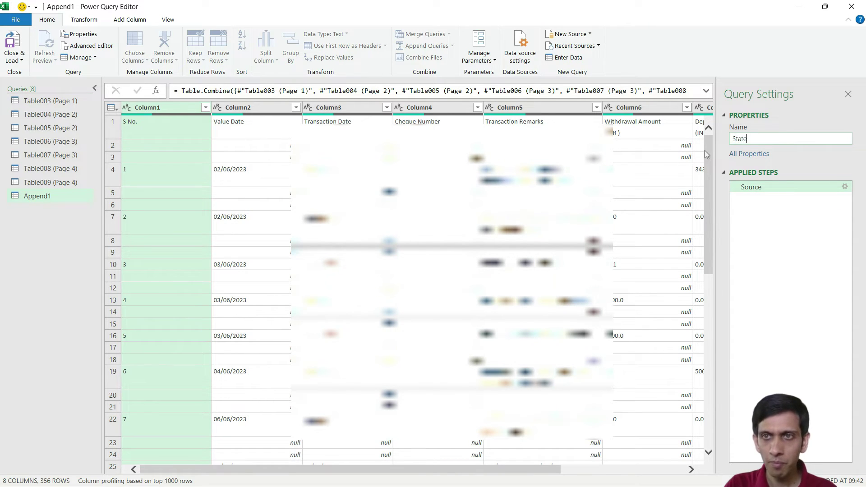
{"action": "key", "text": "Return"}
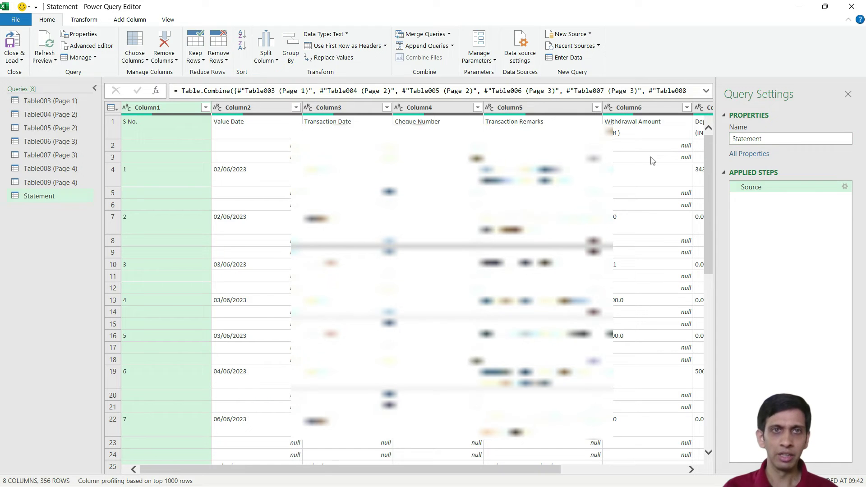
Inspect the Value Date and S No. cells and scroll through the Statement rows.
{"action": "left_click", "coordinate": [260, 137]}
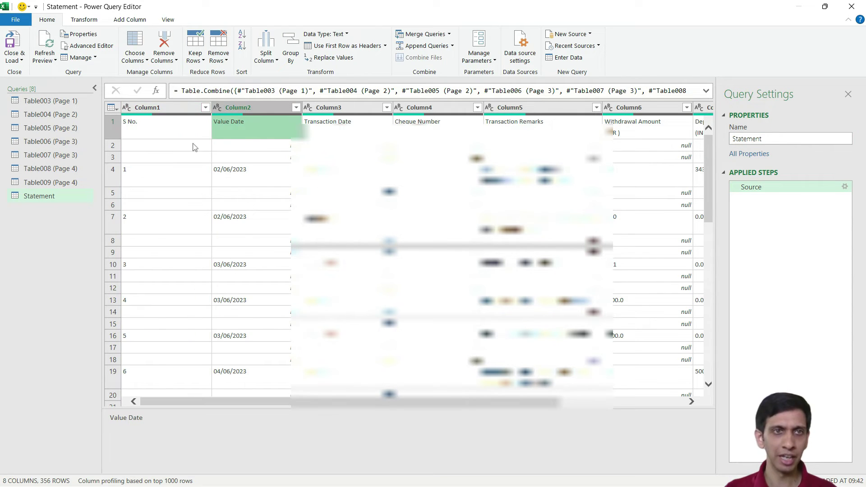
{"action": "left_click", "coordinate": [158, 133]}
{"action": "scroll", "coordinate": [228, 169], "scroll_direction": "down", "scroll_amount": 20}
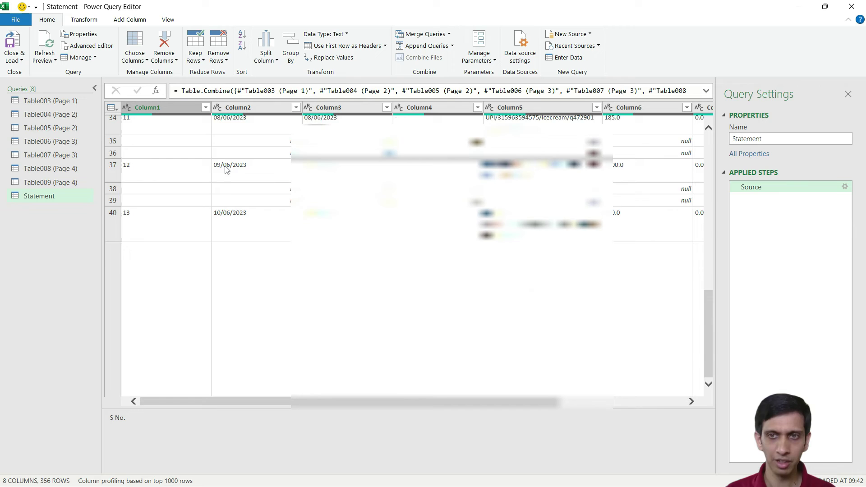
{"action": "scroll", "coordinate": [244, 176], "scroll_direction": "down", "scroll_amount": 15}
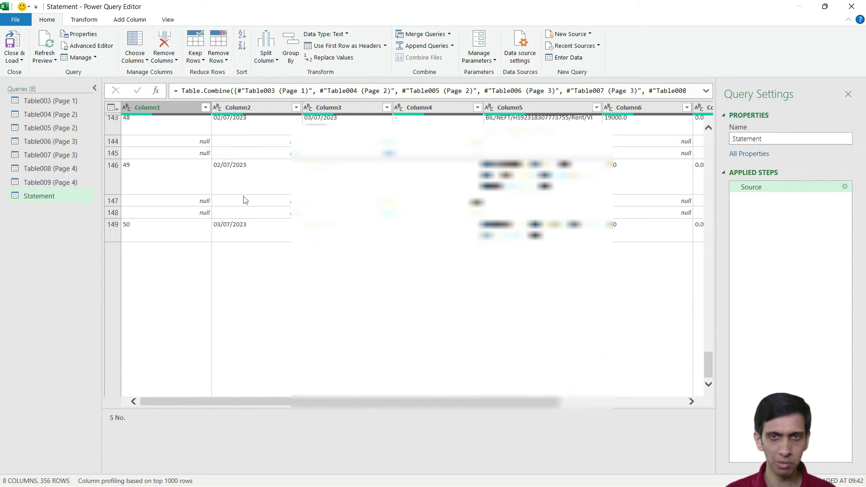
{"action": "scroll", "coordinate": [245, 200], "scroll_direction": "up", "scroll_amount": 20}
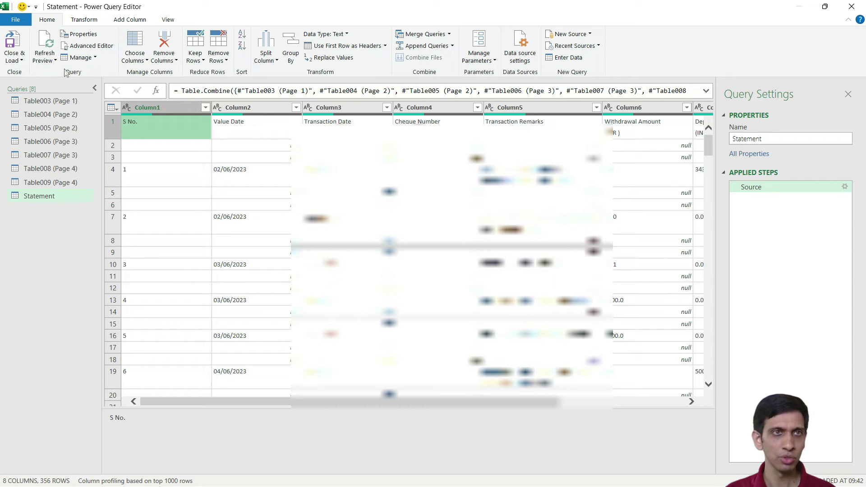
Promote the Statement query's first row to column headers.
{"action": "left_click", "coordinate": [83, 22]}
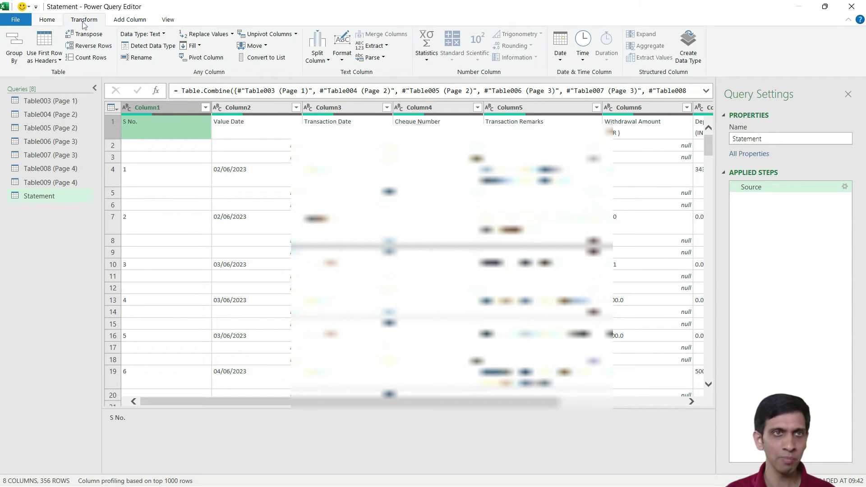
{"action": "left_click", "coordinate": [47, 62]}
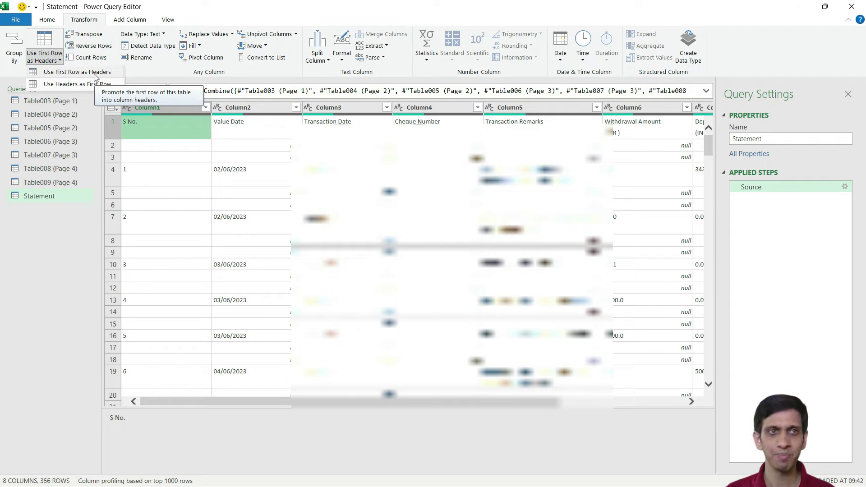
{"action": "left_click", "coordinate": [77, 72]}
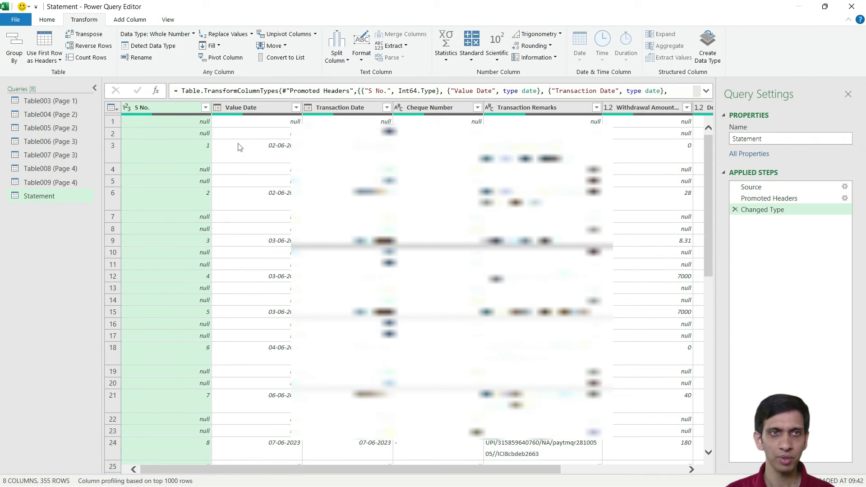
Inspect row cells across S No., Value Date and Transaction Date to check detected types.
{"action": "left_click", "coordinate": [252, 150]}
{"action": "key", "text": "Right"}
{"action": "key", "text": "Right"}
{"action": "key", "text": "Right"}
{"action": "key", "text": "Right"}
{"action": "key", "text": "Right"}
{"action": "key", "text": "Right"}
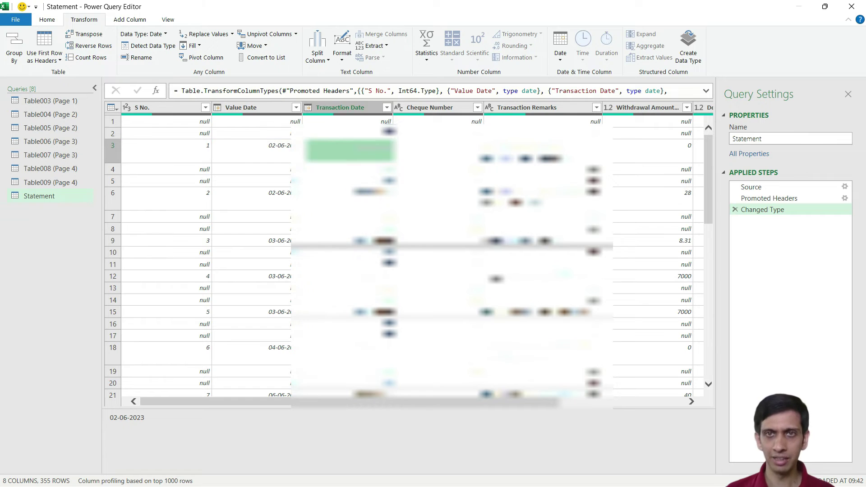
{"action": "key", "text": "Home"}
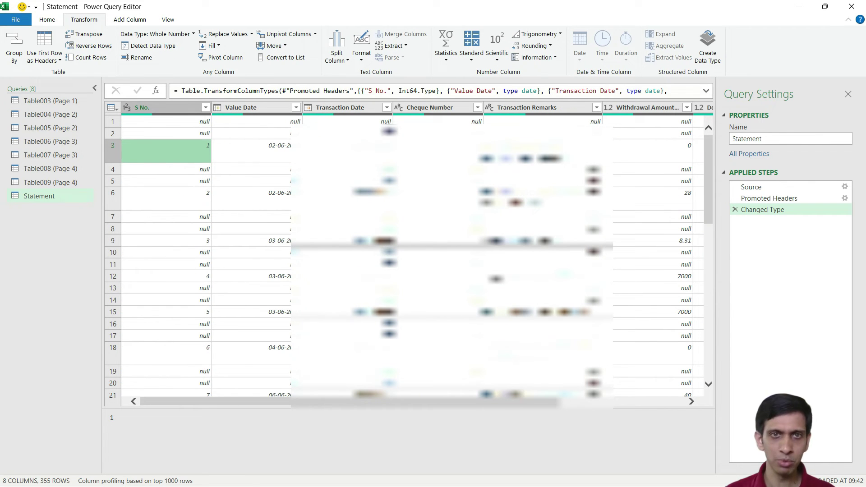
{"action": "left_click", "coordinate": [203, 173]}
{"action": "left_click", "coordinate": [293, 167]}
{"action": "left_click", "coordinate": [354, 172]}
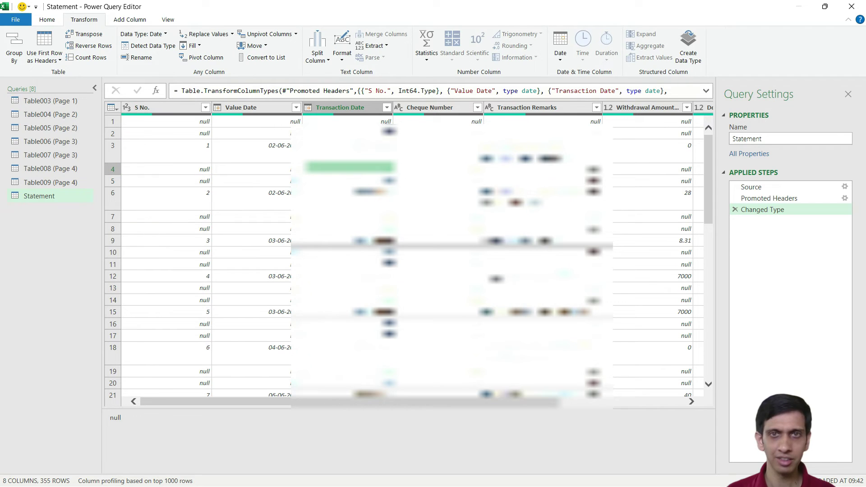
Filter out rows with an empty Transaction Date, leaving 121 rows.
{"action": "left_click", "coordinate": [387, 108]}
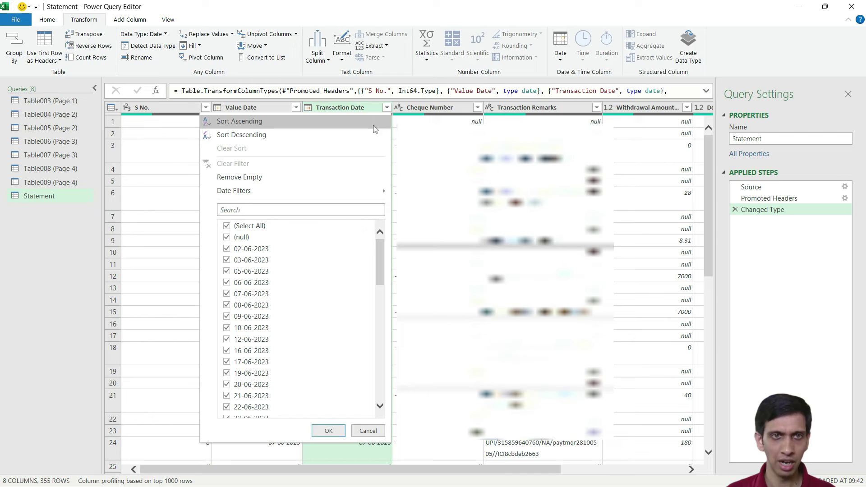
{"action": "left_click", "coordinate": [247, 177]}
{"action": "left_click", "coordinate": [253, 159]}
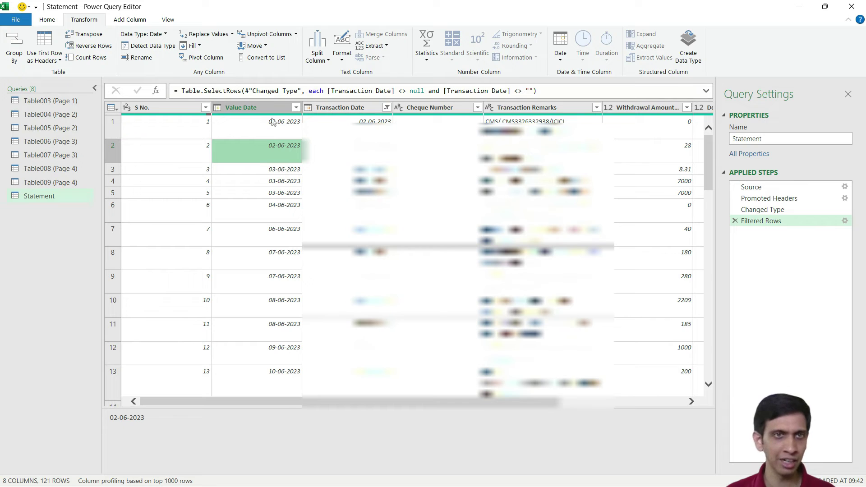
Verify data types of S No., Value Date, Transaction Date, Cheque Number and Withdrawal Amount, leaving them unchanged.
{"action": "left_click", "coordinate": [206, 129]}
{"action": "left_click", "coordinate": [231, 128]}
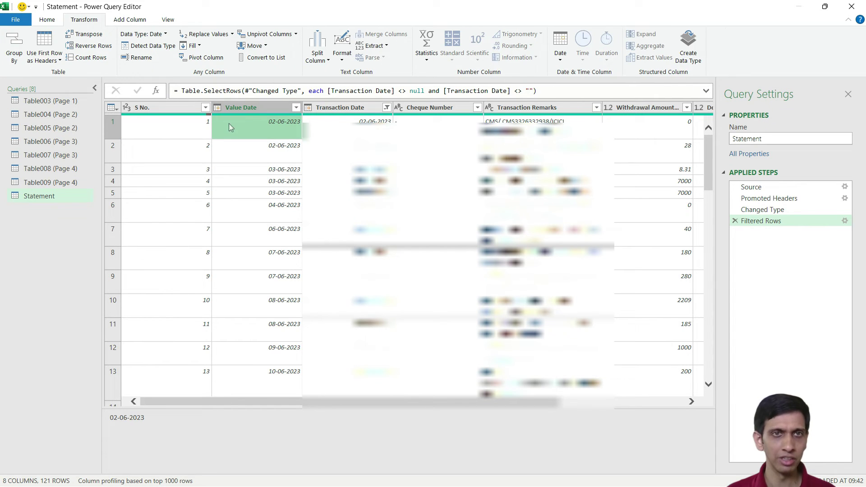
{"action": "left_click", "coordinate": [339, 129]}
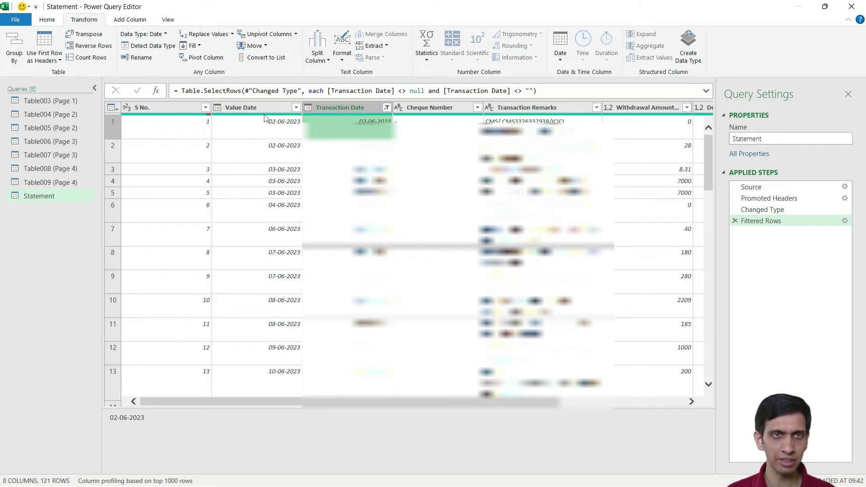
{"action": "left_click", "coordinate": [308, 109]}
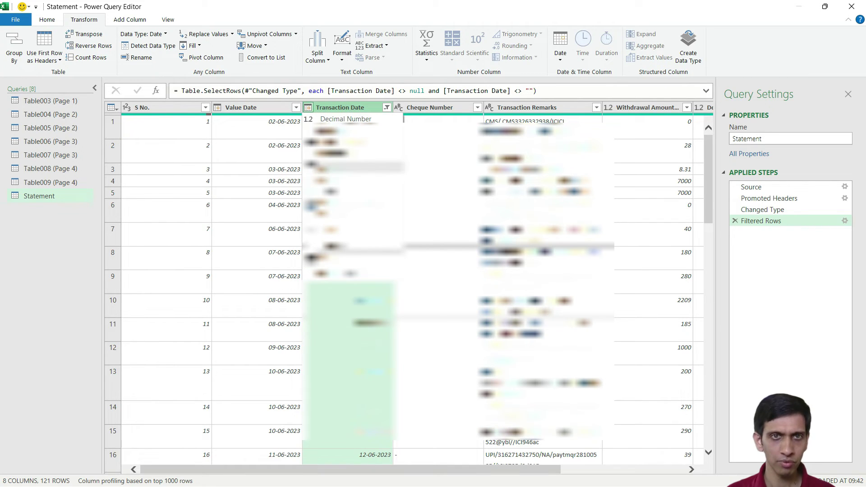
{"action": "left_click", "coordinate": [437, 181]}
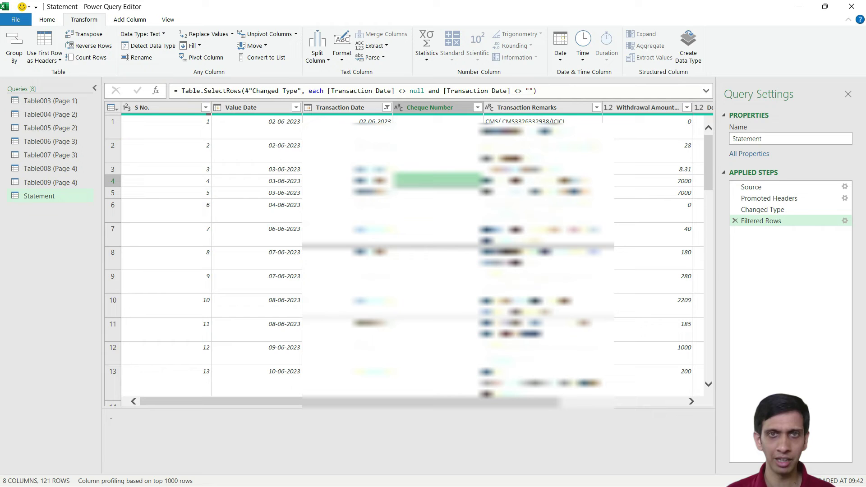
{"action": "left_click_drag", "start_coordinate": [457, 402], "coordinate": [581, 401]}
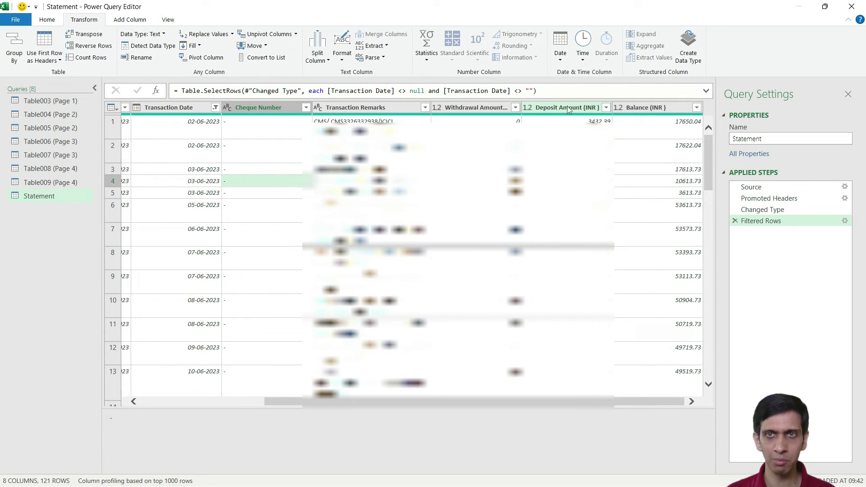
{"action": "left_click", "coordinate": [470, 108]}
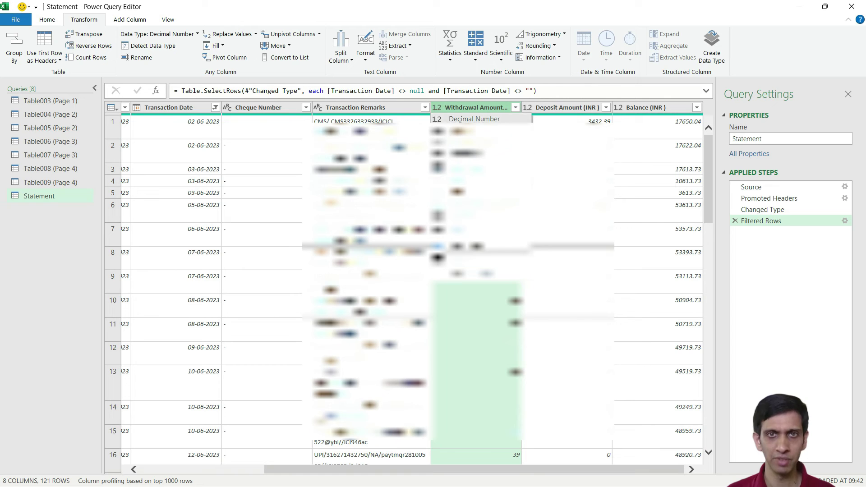
{"action": "left_click", "coordinate": [302, 182]}
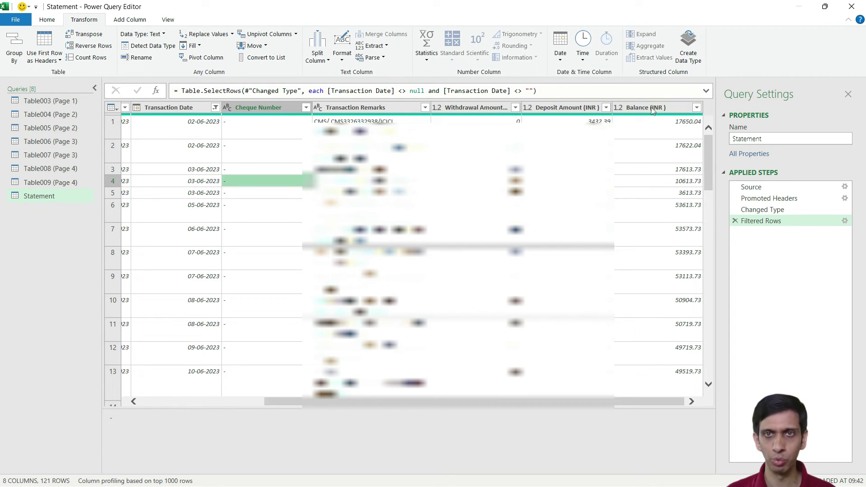
{"action": "left_click_drag", "start_coordinate": [451, 402], "coordinate": [326, 401]}
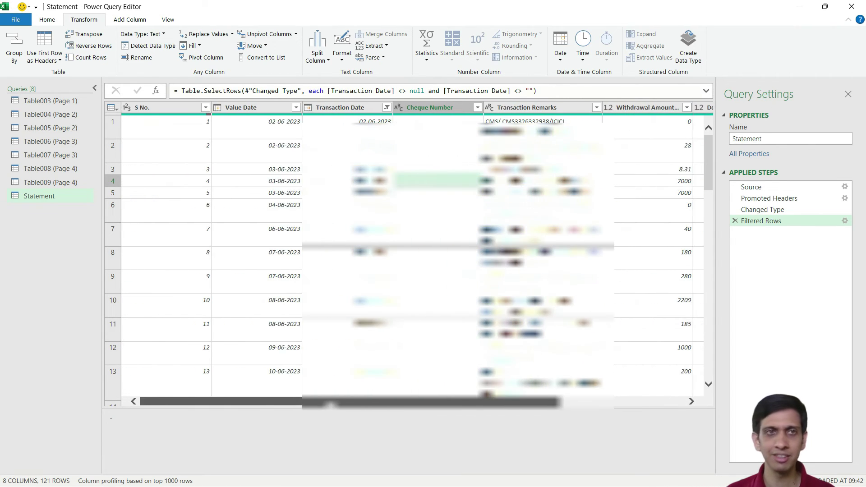
Close the editor with Close & Load To..., bringing up Excel's Import Data dialog.
{"action": "left_click", "coordinate": [182, 131]}
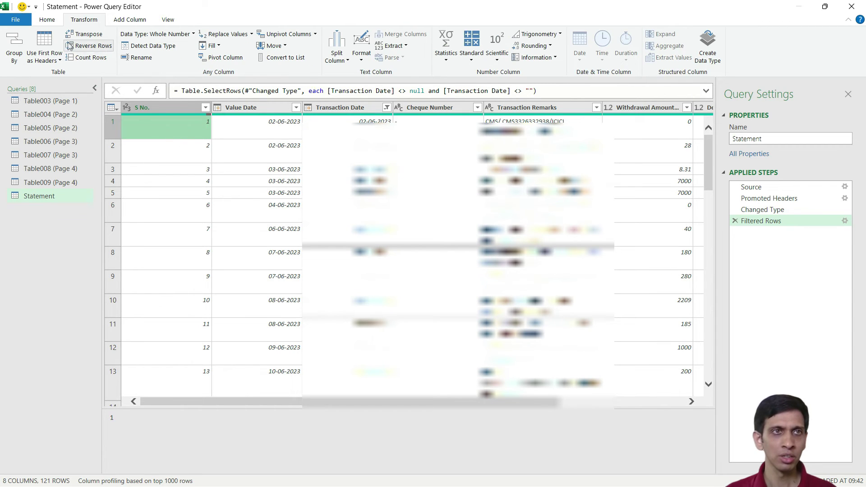
{"action": "left_click", "coordinate": [50, 20]}
{"action": "left_click", "coordinate": [12, 61]}
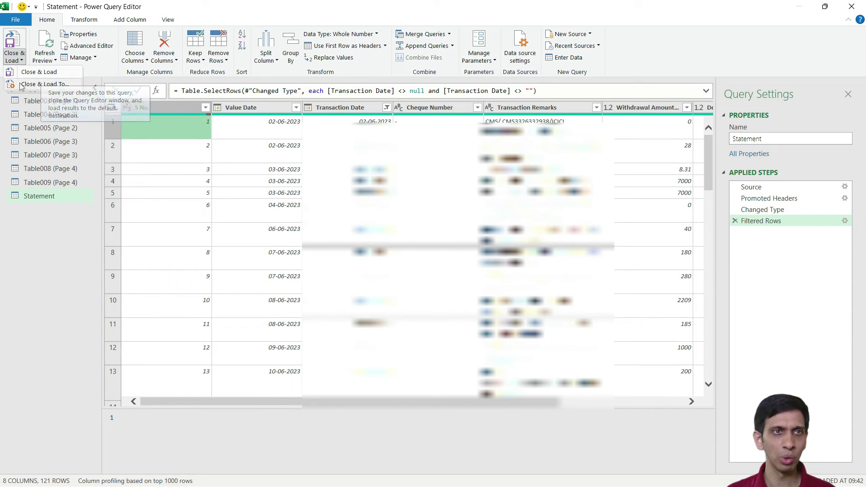
{"action": "left_click", "coordinate": [66, 84]}
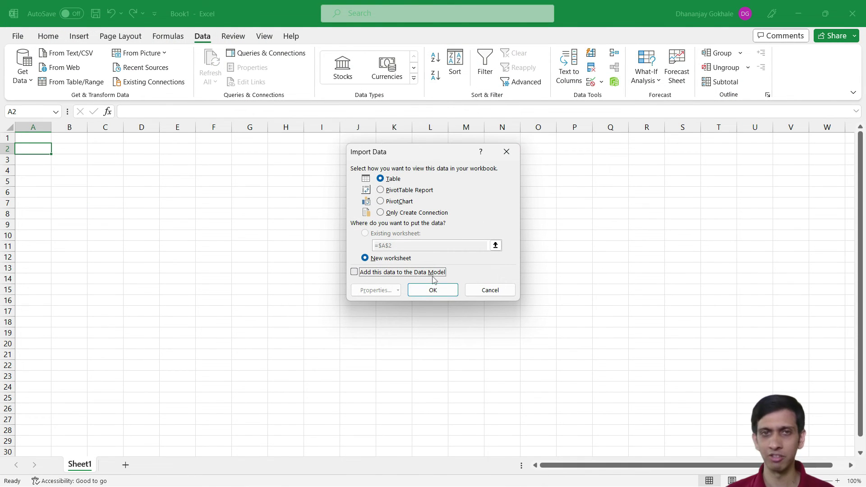
Save the Statement query as a connection only and select cell A1 on Sheet1.
{"action": "left_click", "coordinate": [382, 213]}
{"action": "left_click", "coordinate": [435, 291]}
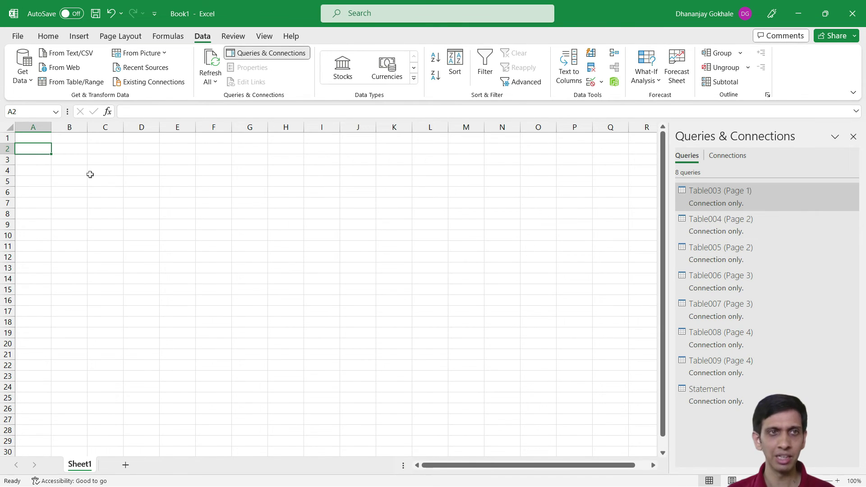
{"action": "left_click", "coordinate": [40, 139]}
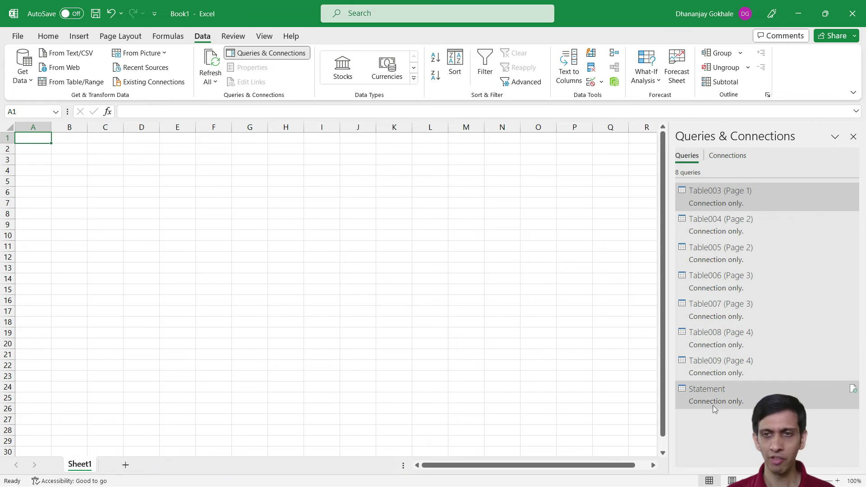
Load the Statement query as a table into the existing worksheet at $A$1.
{"action": "left_click", "coordinate": [728, 401]}
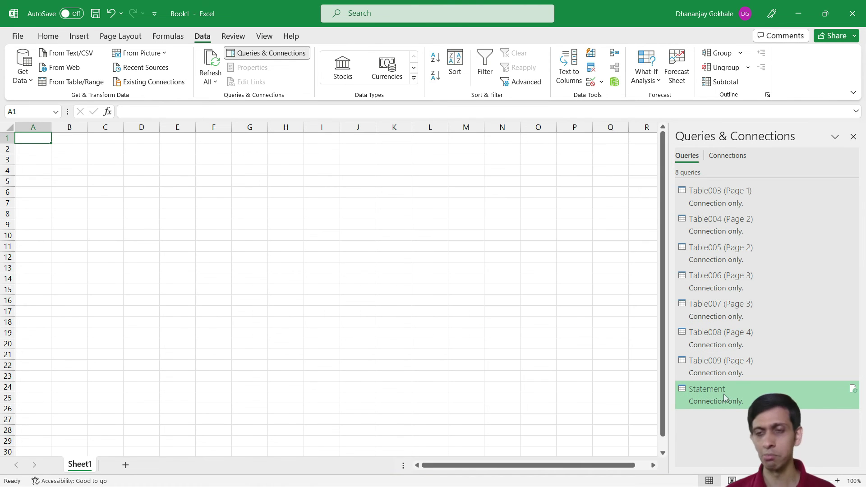
{"action": "right_click", "coordinate": [738, 397]}
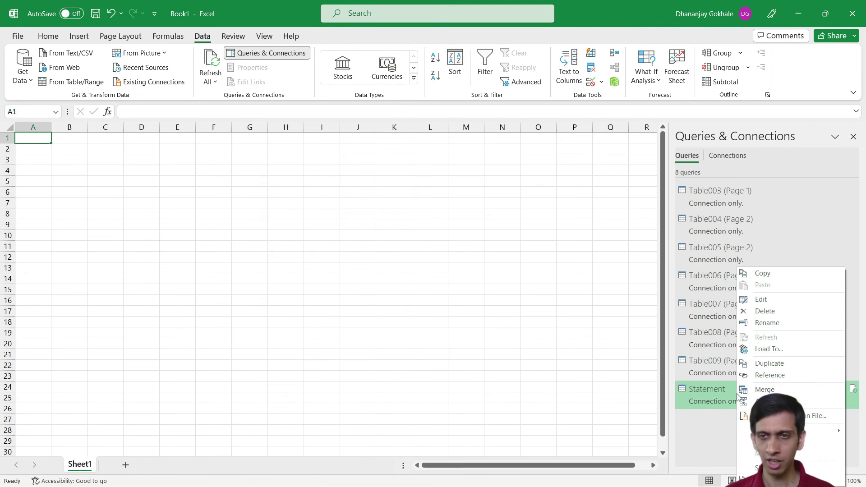
{"action": "left_click", "coordinate": [767, 348]}
{"action": "left_click", "coordinate": [381, 178]}
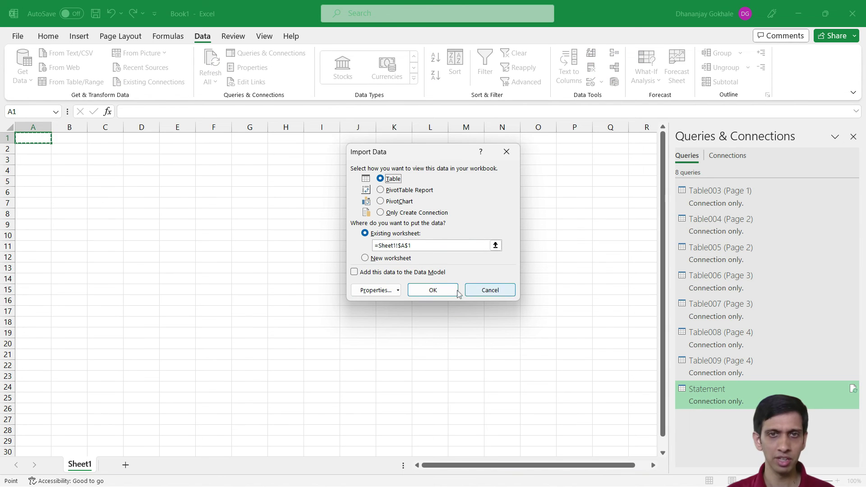
{"action": "left_click", "coordinate": [440, 290]}
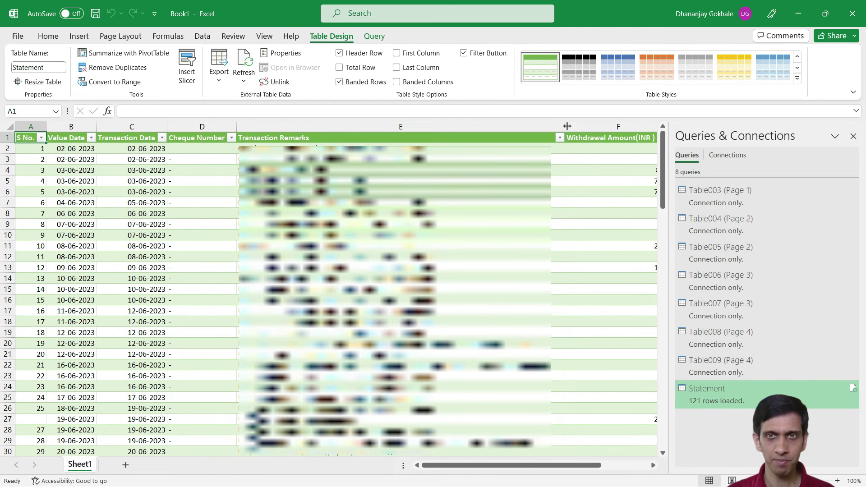
Narrow the Transaction Remarks column (E) so Balance (INR) is visible, then close Queries & Connections.
{"action": "left_click_drag", "start_coordinate": [565, 127], "coordinate": [431, 127]}
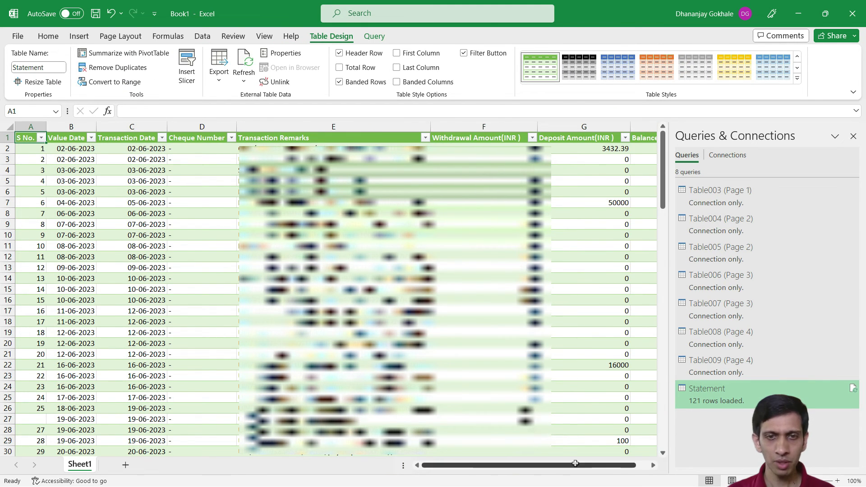
{"action": "left_click", "coordinate": [853, 137]}
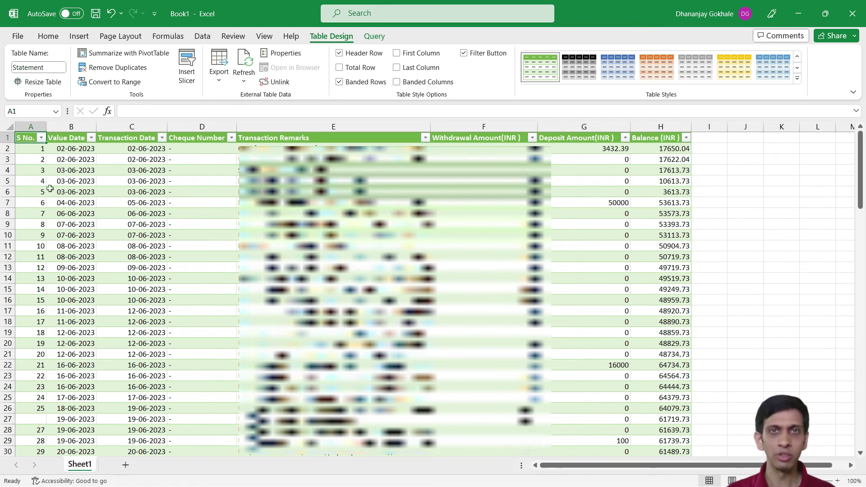